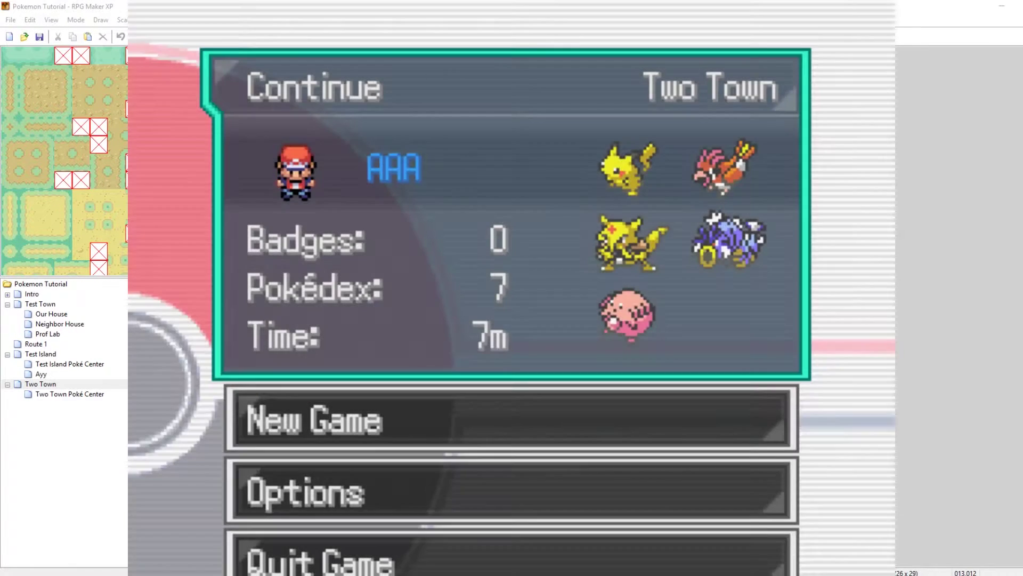
Continue the saved game in Two Town and talk to the fisherman trainer to start a battle.
key("Return")
key("Right")
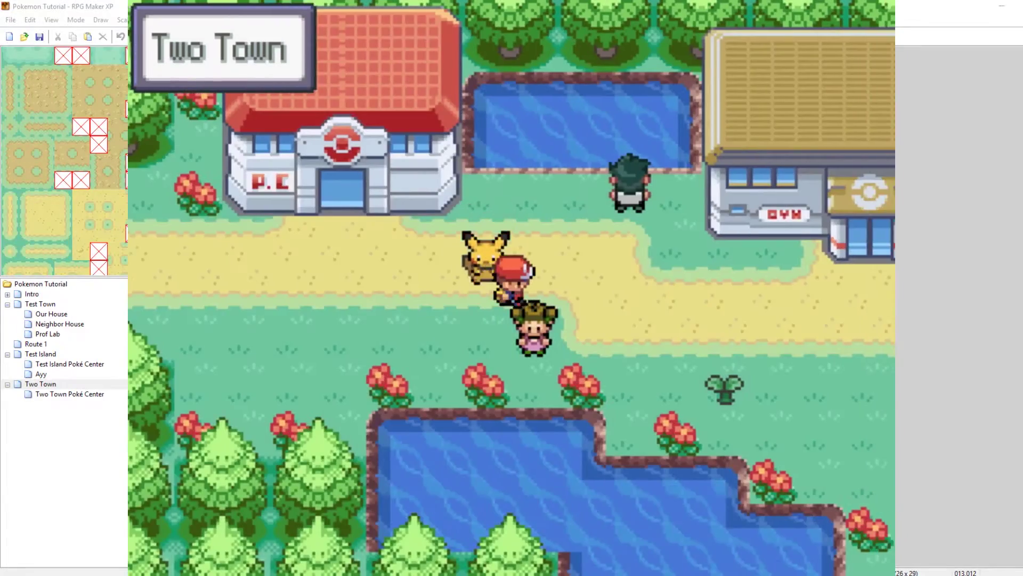
key("Up")
key("Up")
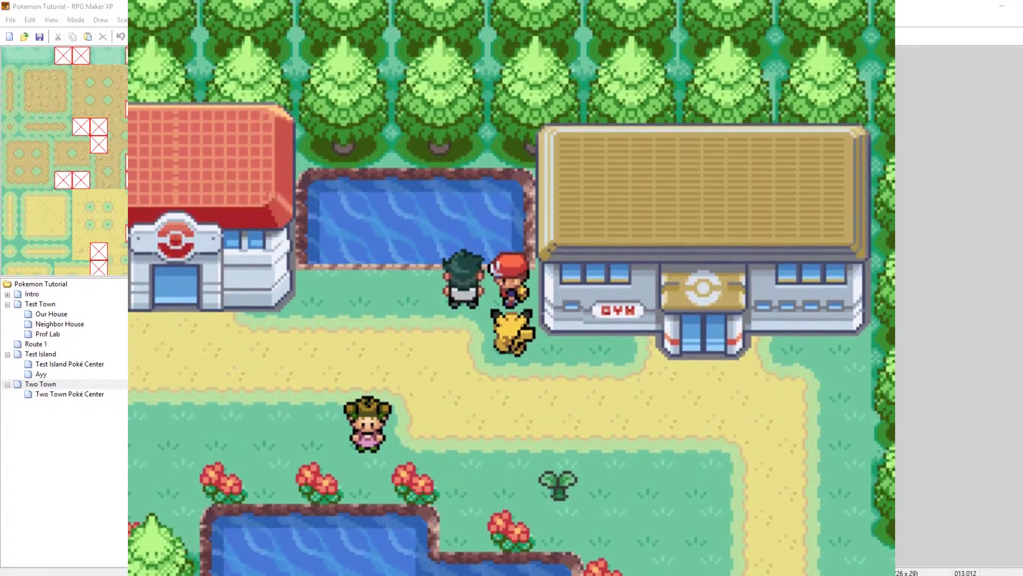
key("Left")
key("Return")
key("Return")
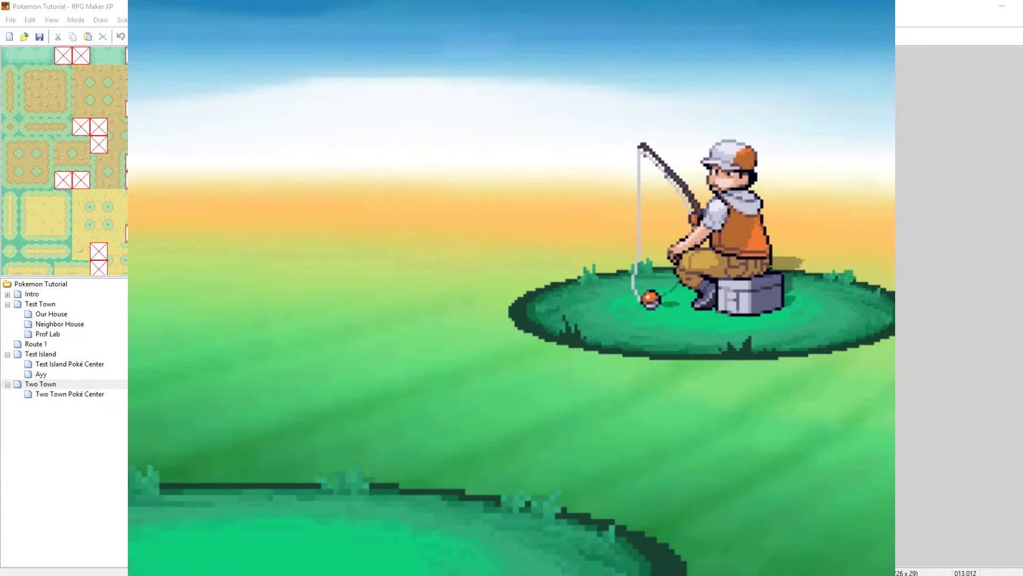
key("Return")
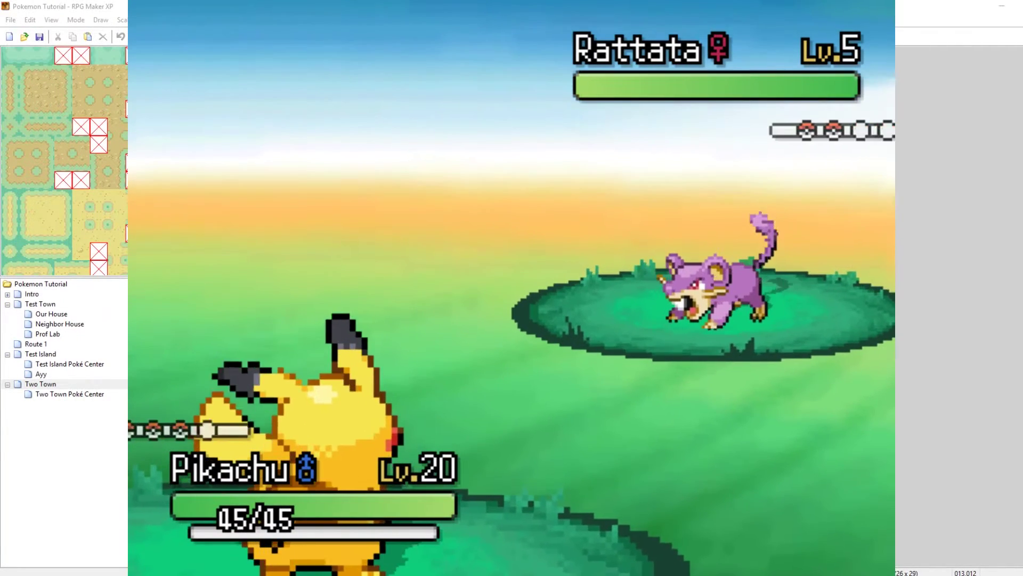
Run from the battle, declining to treat it as a win and accepting a loss.
key("Left")
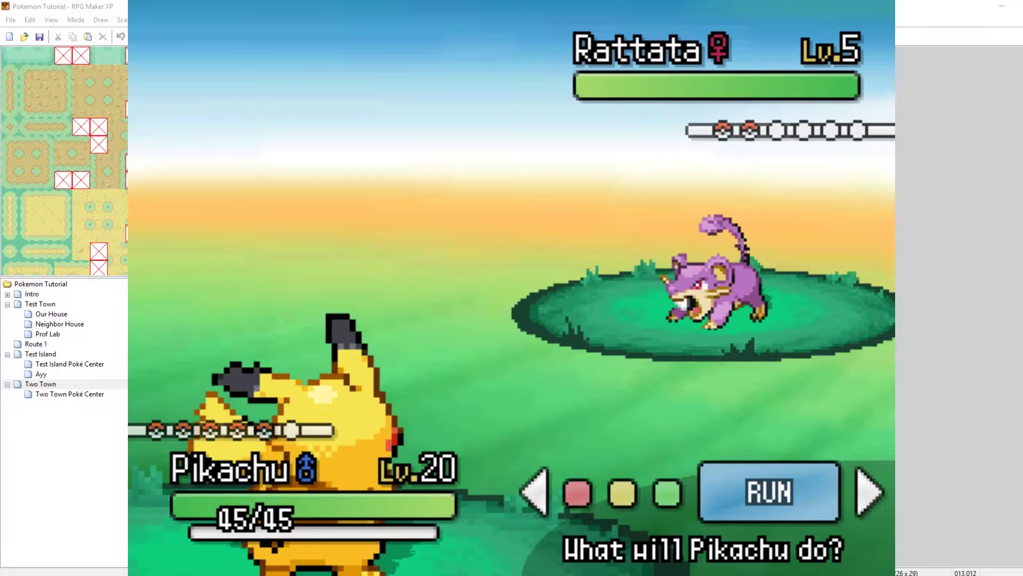
key("Return")
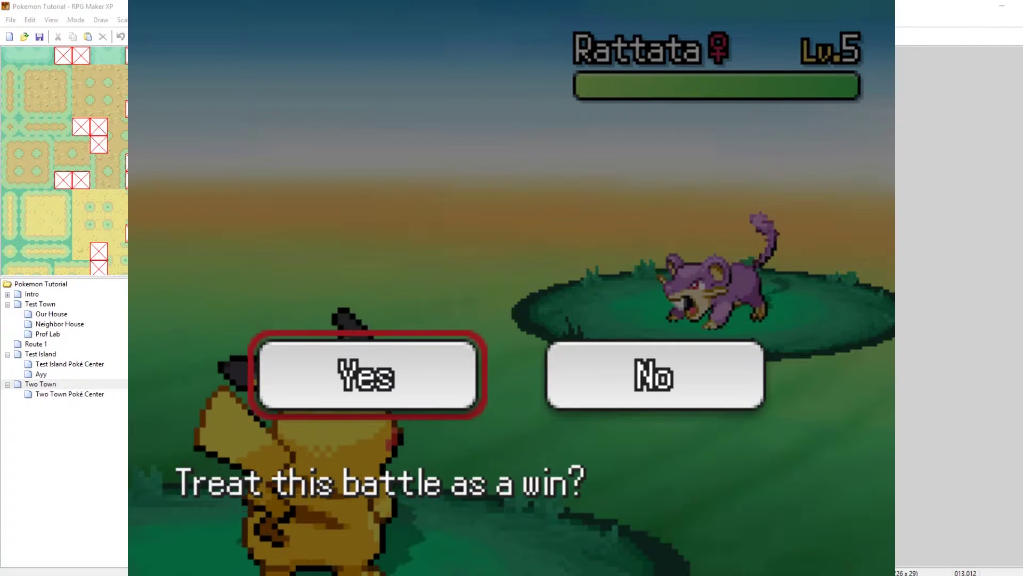
key("Right")
key("Return")
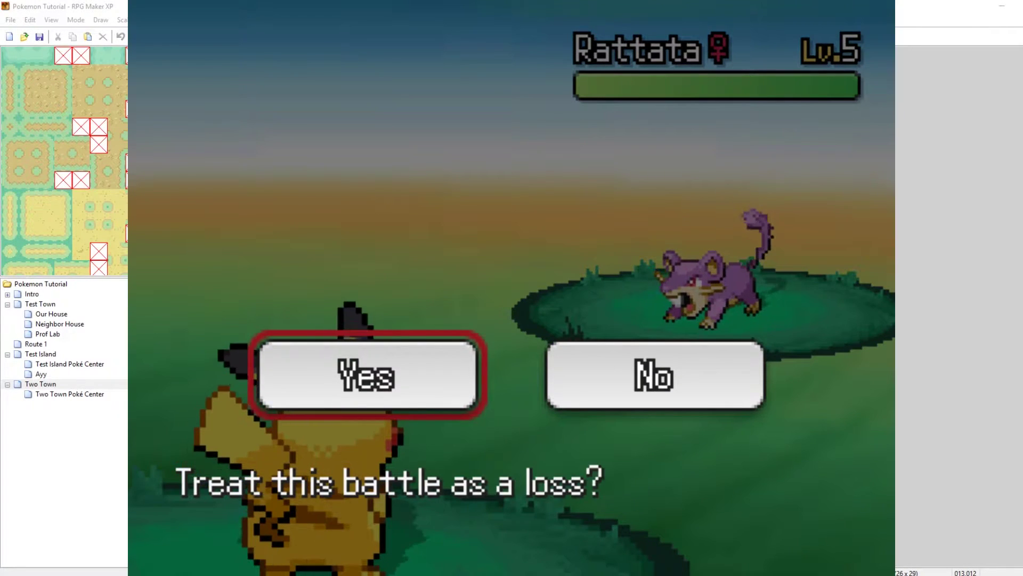
key("Return")
Read through the defeat, blackout, nurse and Starting Over switch messages.
key("Return")
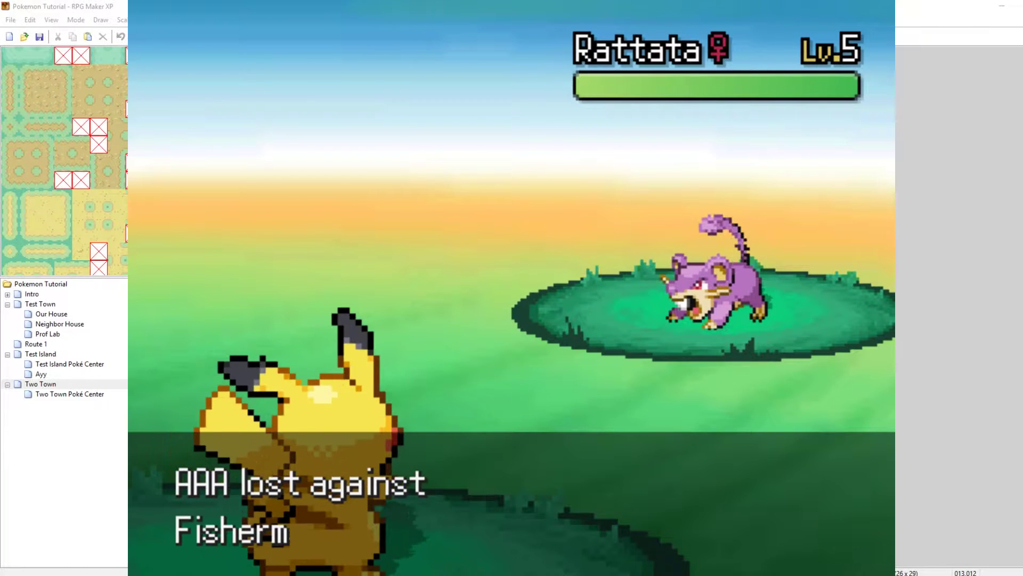
key("Return")
key("Return")
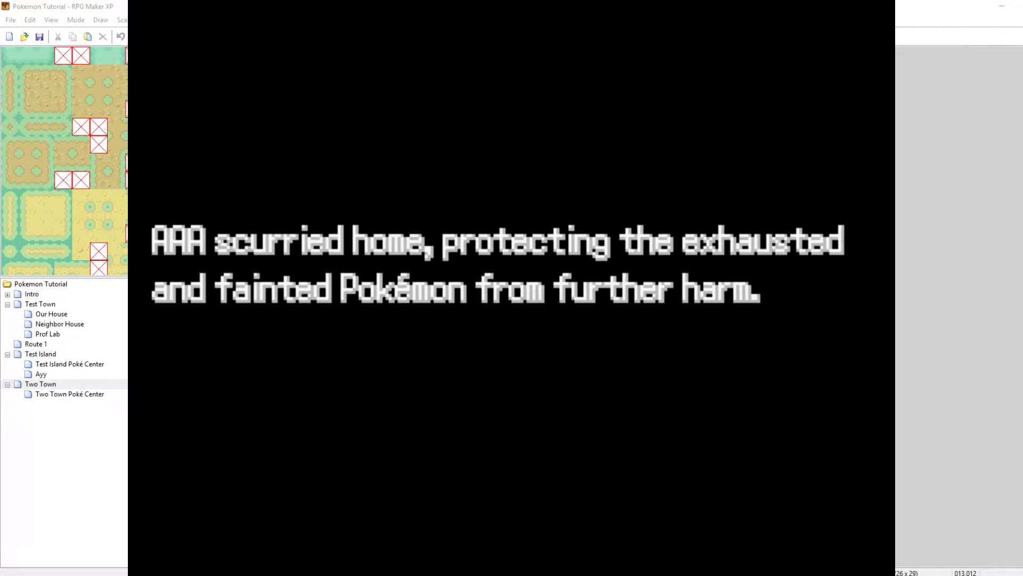
key("Return")
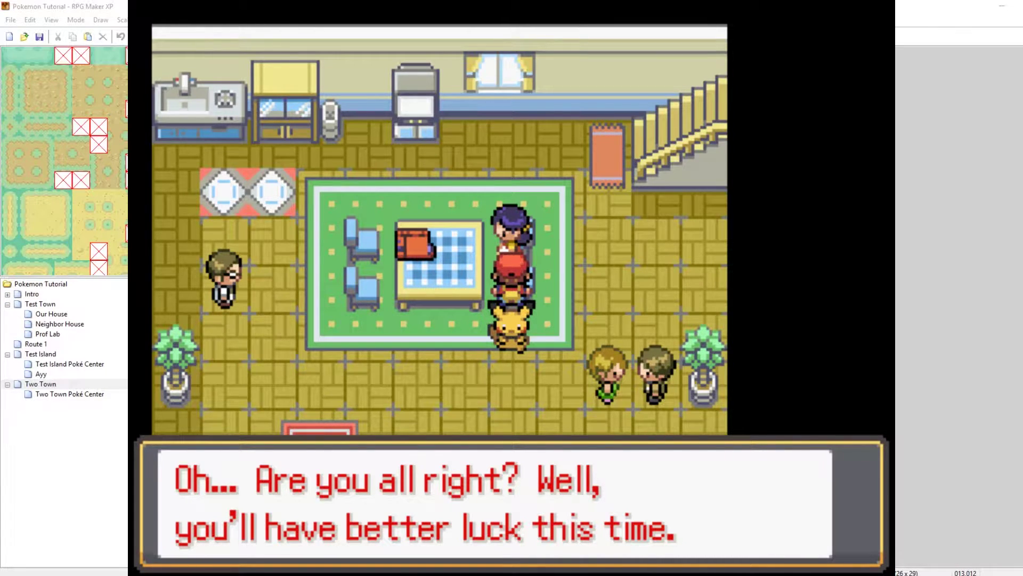
key("Return")
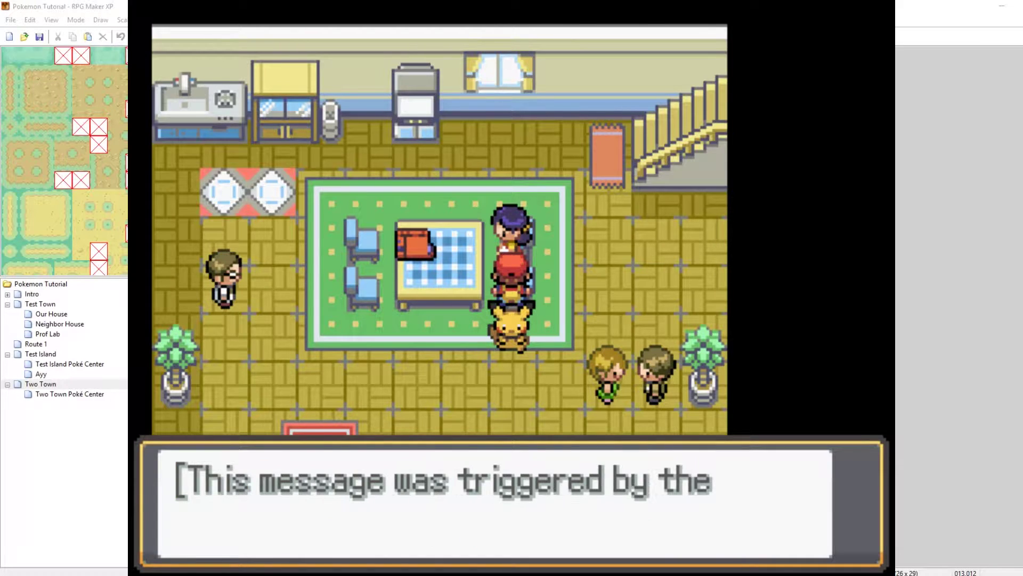
key("Return")
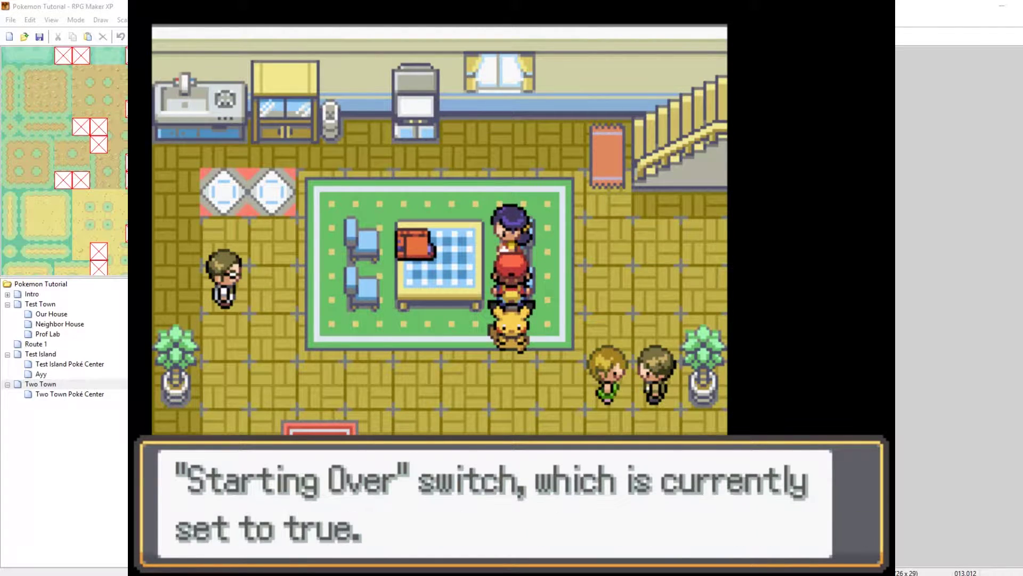
key("Return")
key("Return")
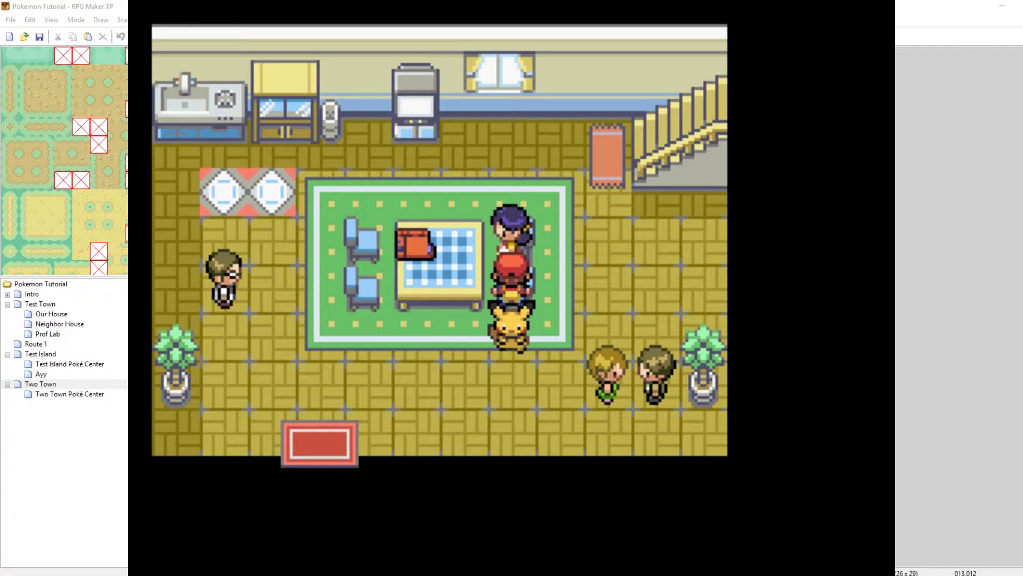
Close the playtest and open the \PN's house map in the Intro group.
key("alt+F4")
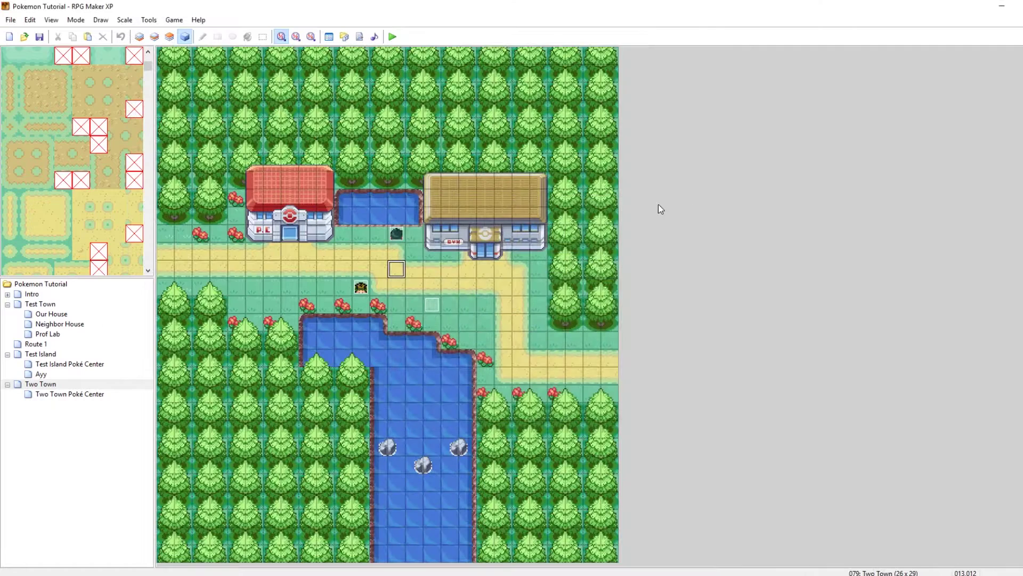
left_click(486, 291)
left_click(8, 294)
left_click(40, 304)
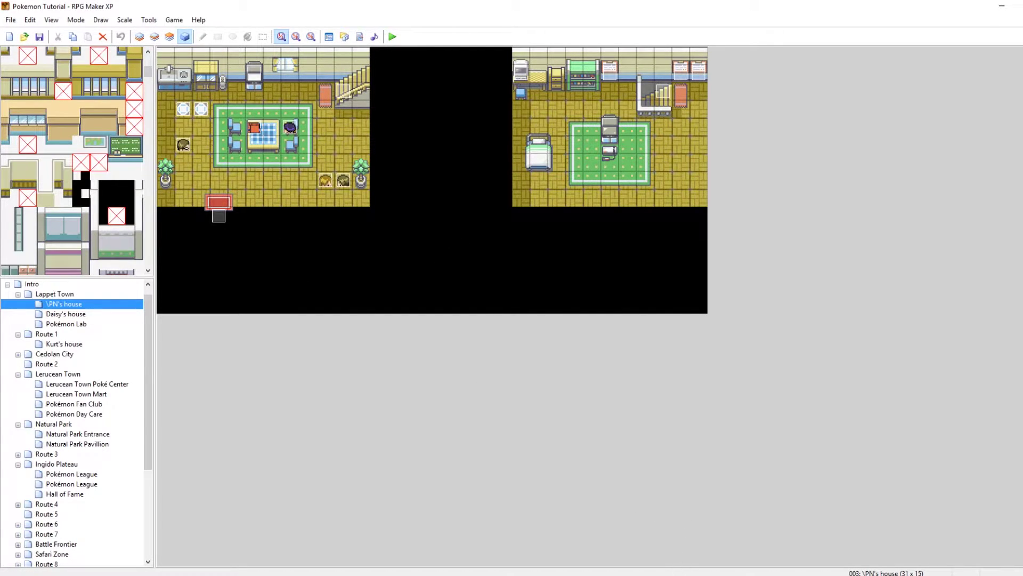
In Notepad++, select the map number 3 in metadata.txt's Home entry.
key("alt+Tab")
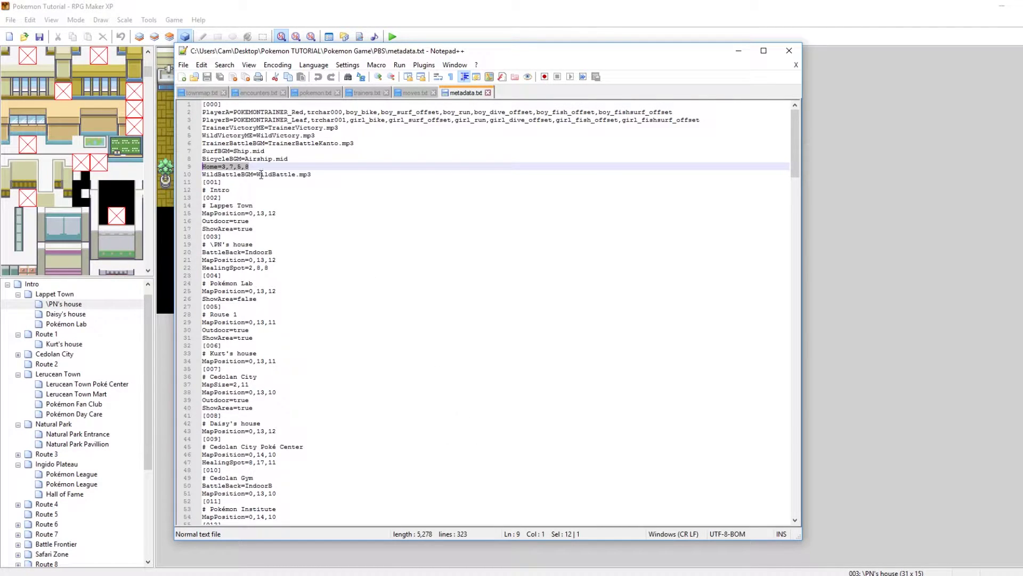
left_click(230, 167)
left_click(248, 166)
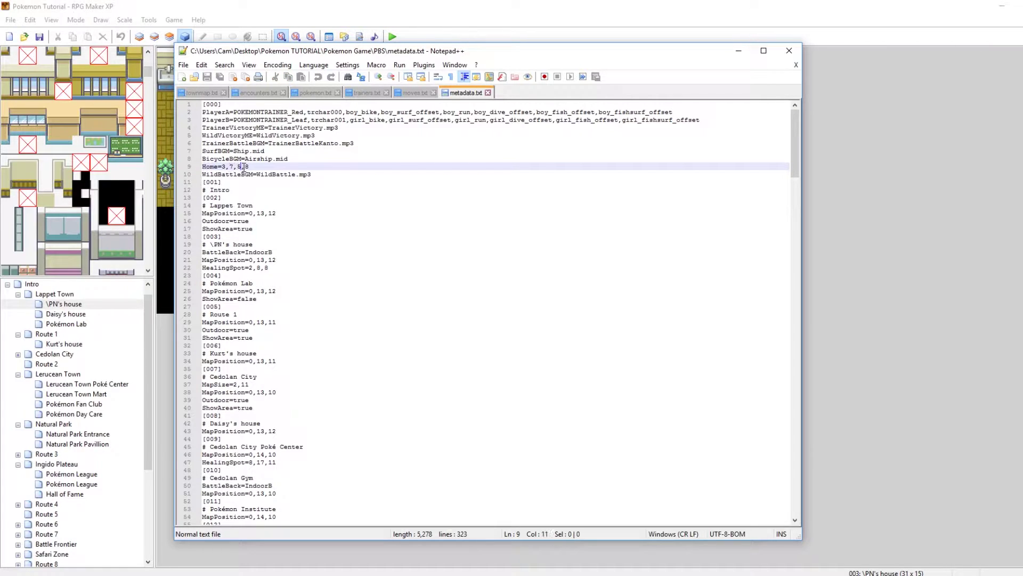
left_click_drag(220, 167, 226, 166)
Check the Map Properties of the \PN's house map.
left_click(51, 305)
right_click(65, 310)
left_click(80, 310)
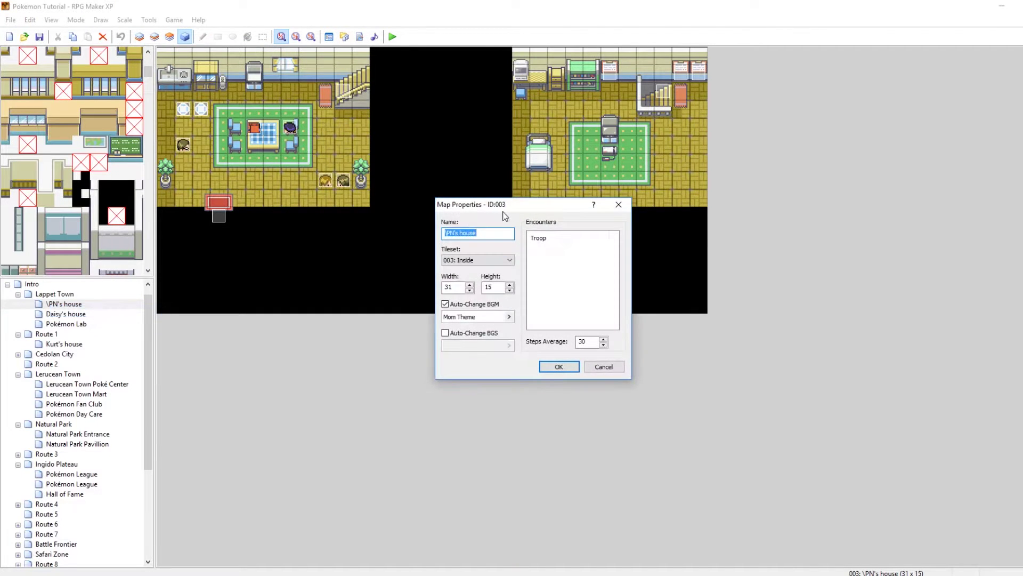
left_click(618, 205)
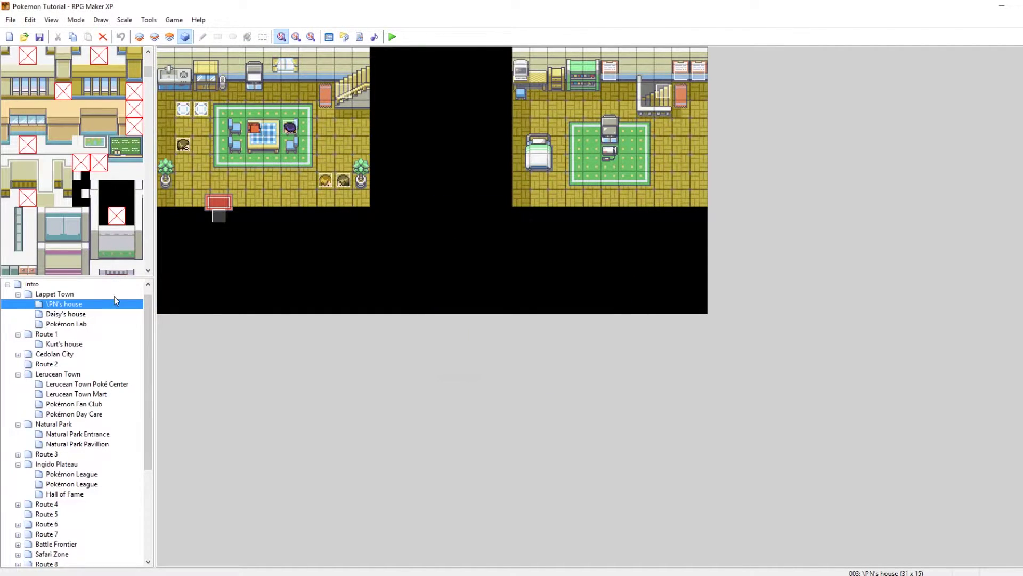
Open Test Town's Our House map and read its ID 032 in Map Properties.
left_click_drag(144, 326, 144, 411)
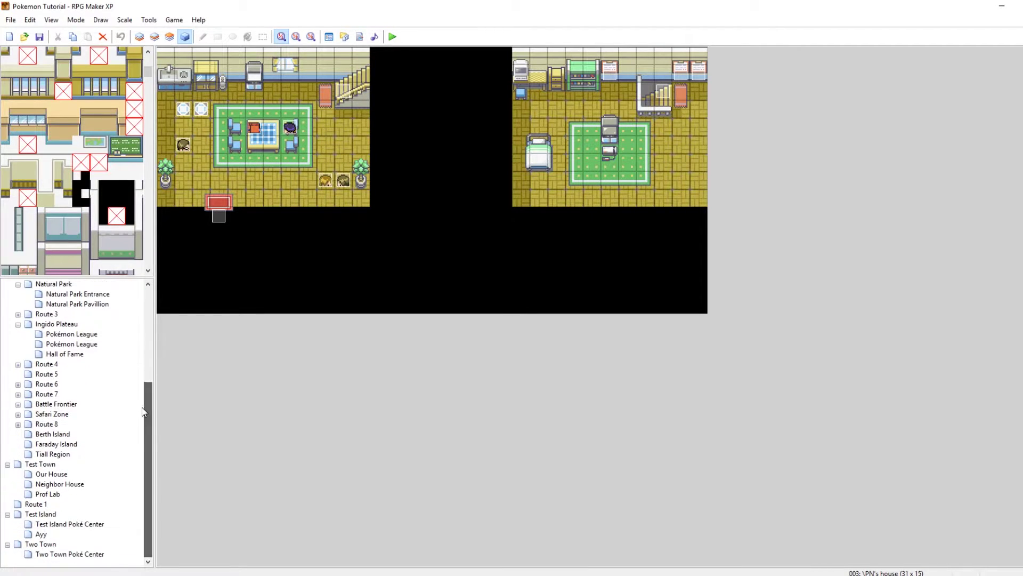
left_click(50, 466)
left_click(48, 474)
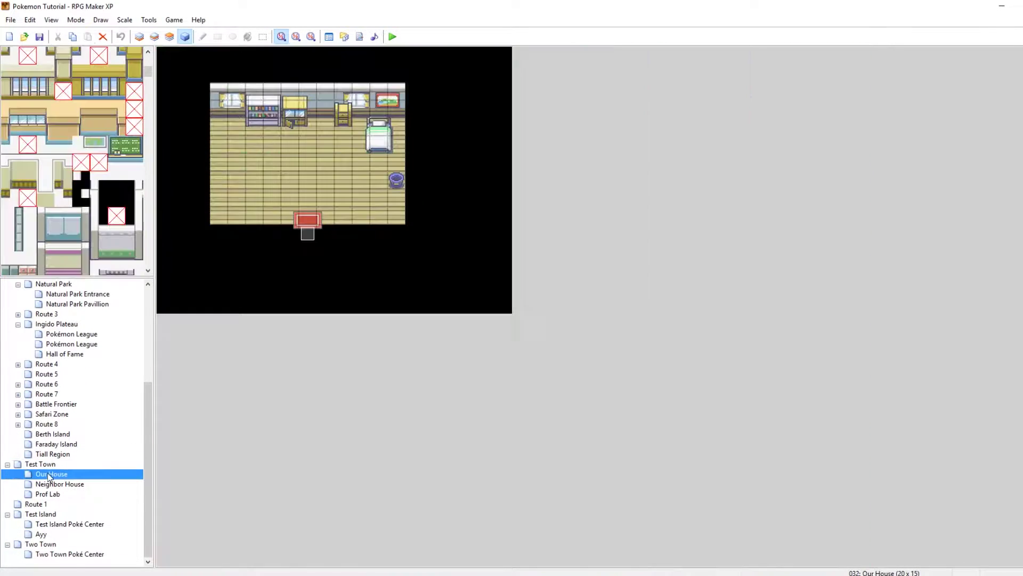
right_click(48, 475)
left_click(74, 480)
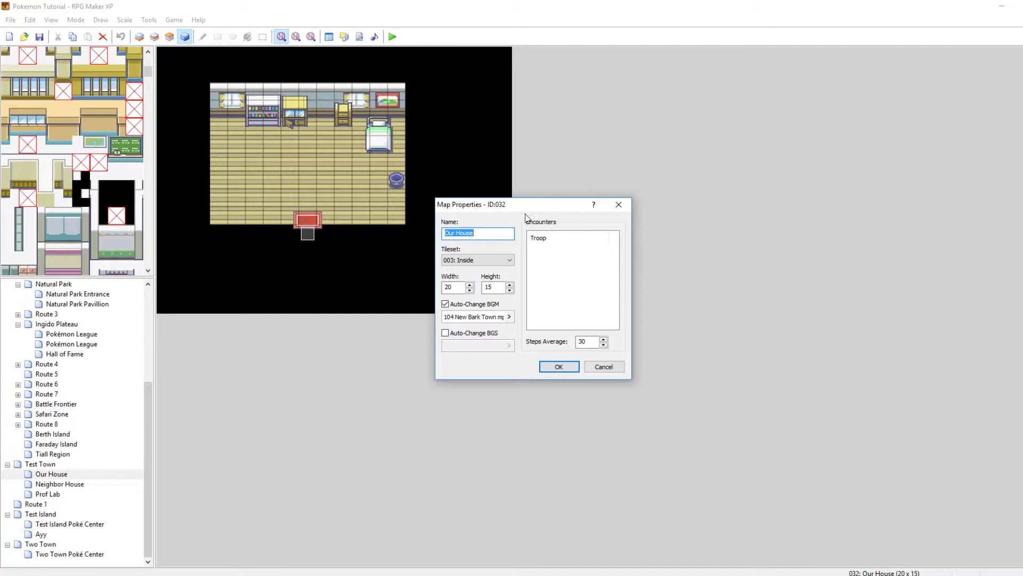
left_click(619, 205)
Change the Home entry's map number from 3 to 32 in metadata.txt.
key("alt+Tab")
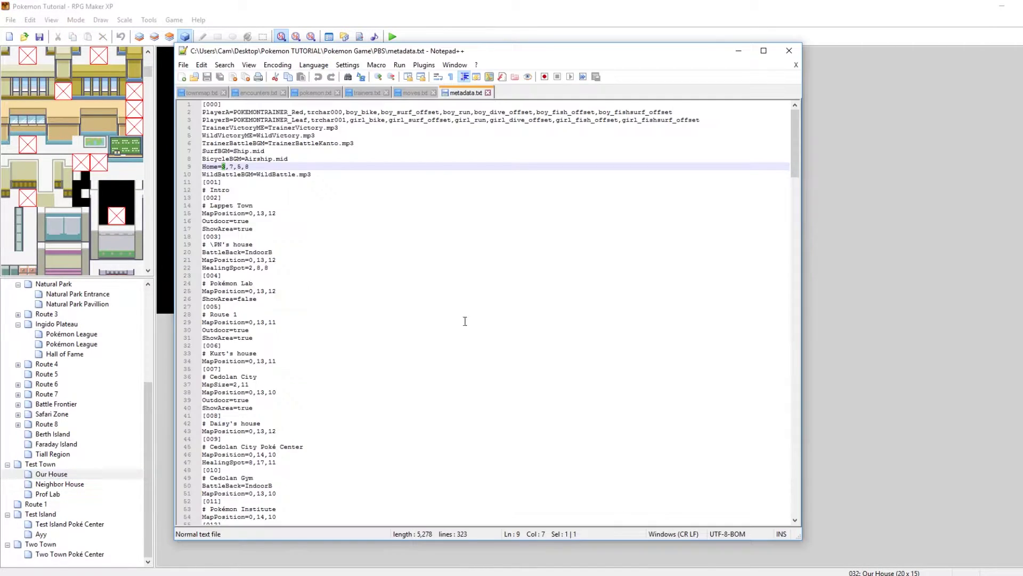
key("BackSpace")
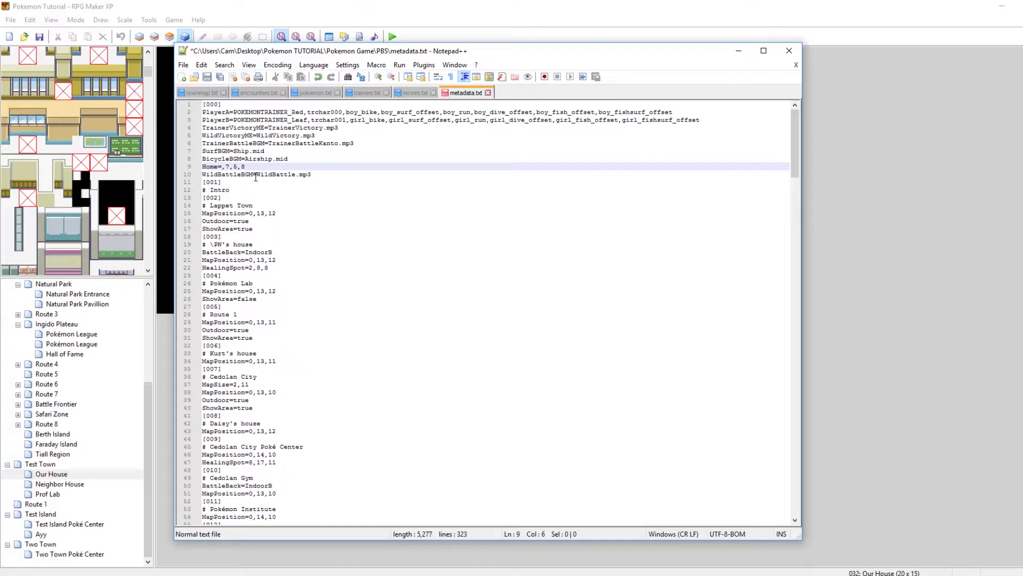
type("32")
double_click(235, 166)
left_click(236, 167)
double_click(235, 167)
left_click(248, 166)
double_click(236, 167)
left_click(325, 11)
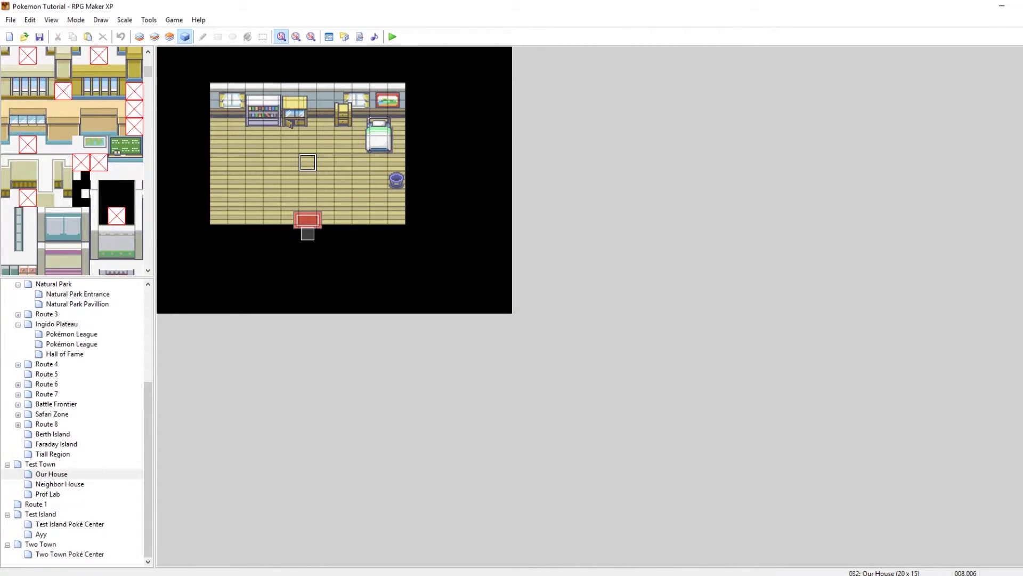
left_click(661, 575)
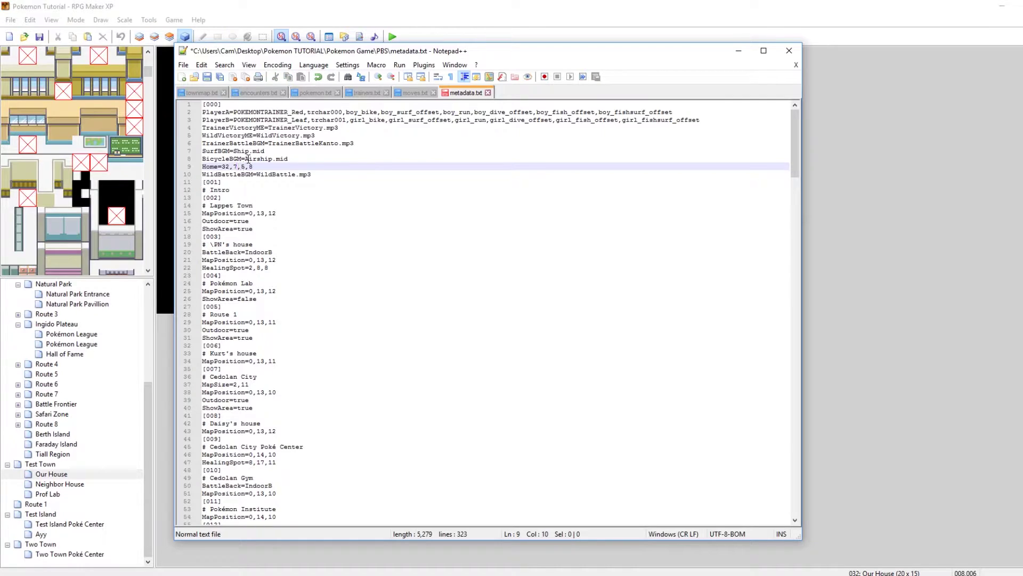
Set the Home coordinates to 8 and 6 so it reads Home=32,8,6,8, and save.
key("BackSpace")
type("8")
key("Right")
key("Right")
key("BackSpace")
type("6")
key("ctrl+s")
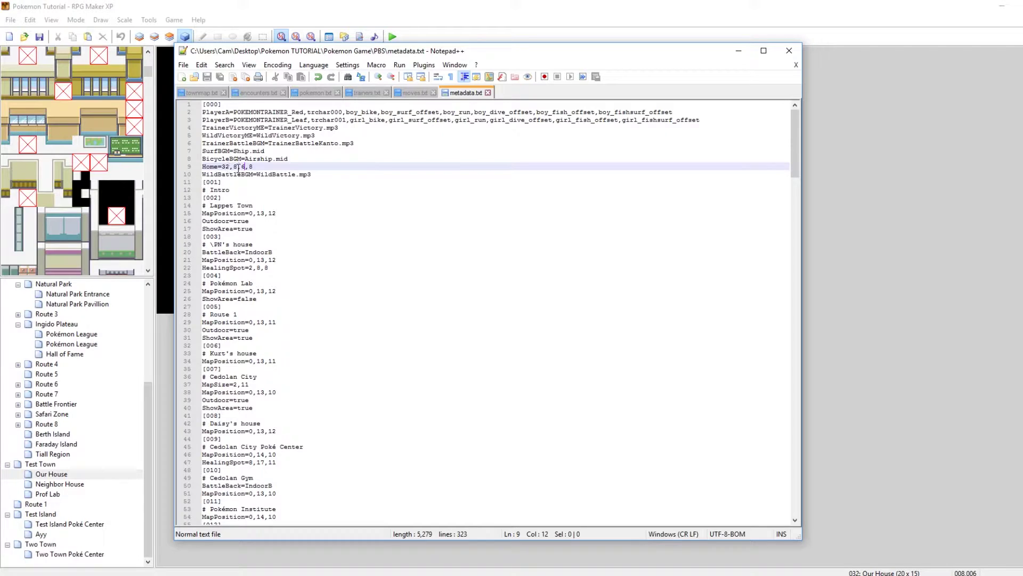
left_click(222, 167)
left_click(241, 167)
left_click(794, 4)
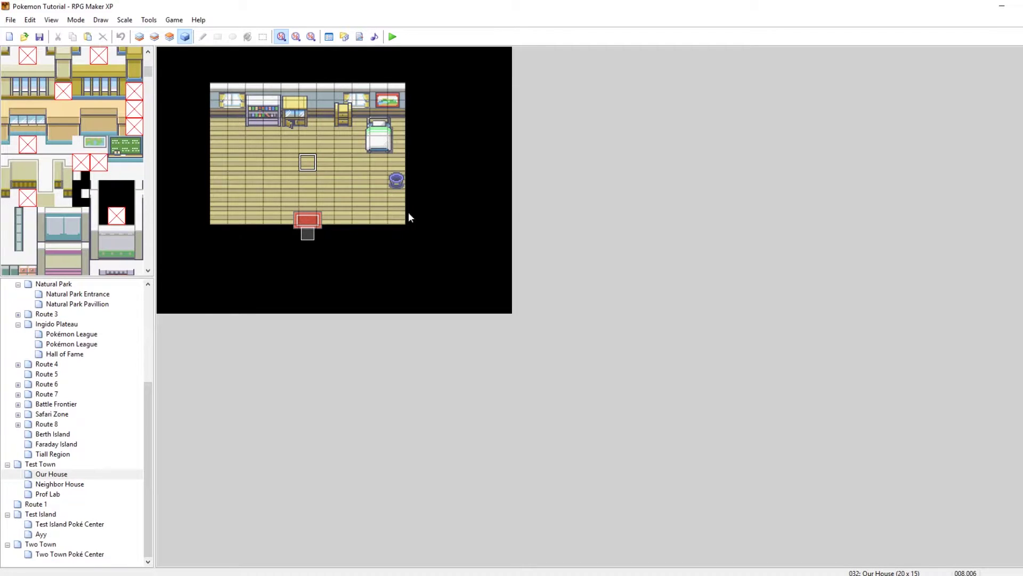
Create a new Our House event conditioned on the Starting over switch, with an Autorun trigger.
right_click(430, 248)
left_click(454, 251)
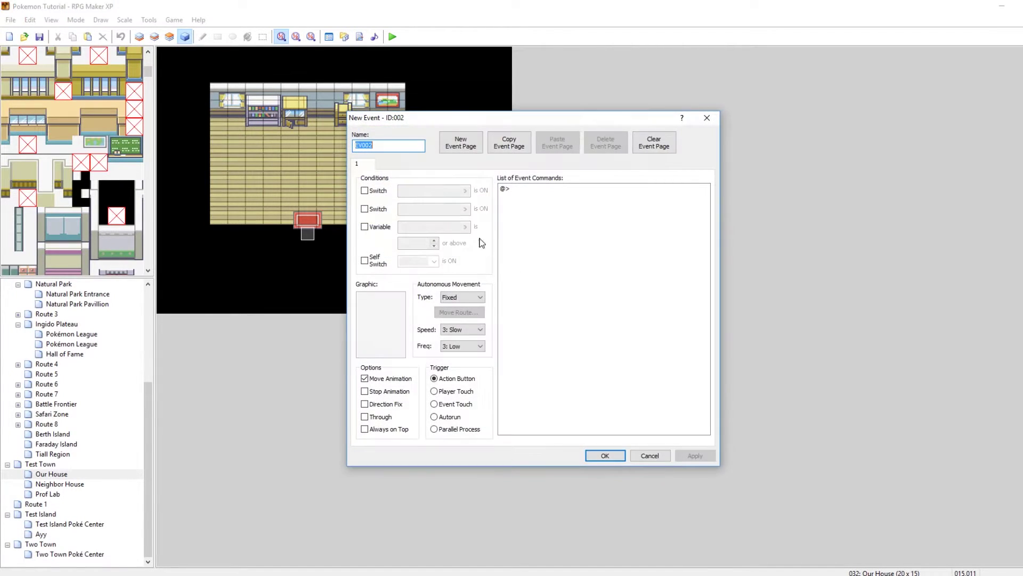
left_click(376, 195)
left_click(424, 191)
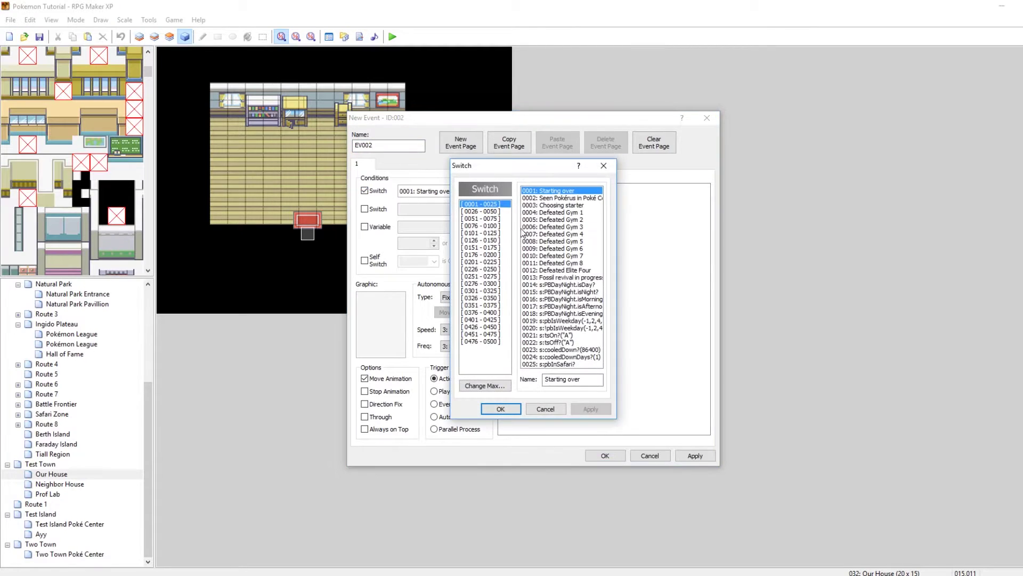
left_click(501, 409)
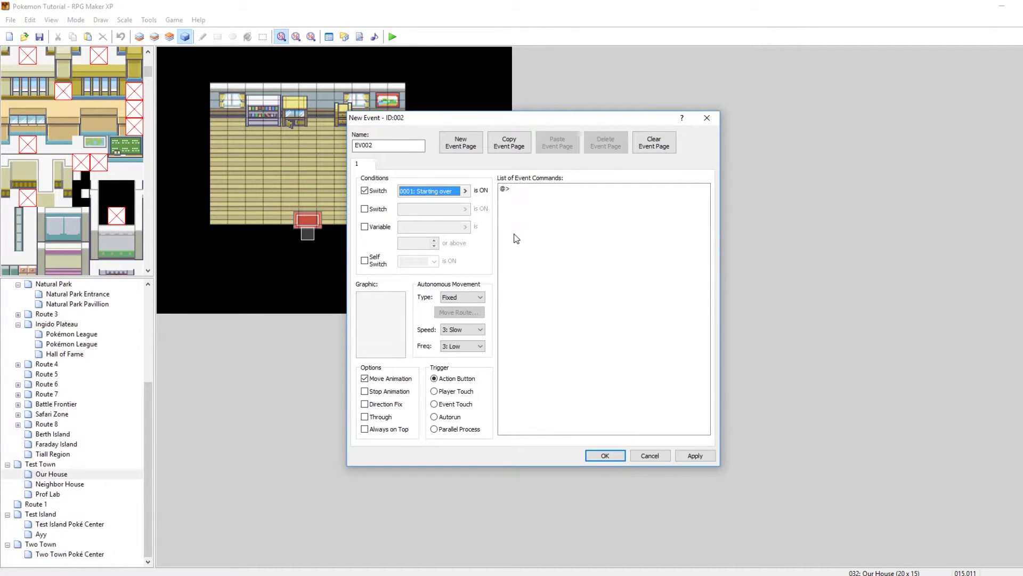
left_click(433, 417)
Add a Show Text command saying 'You were sent back to your house!'.
right_click(520, 192)
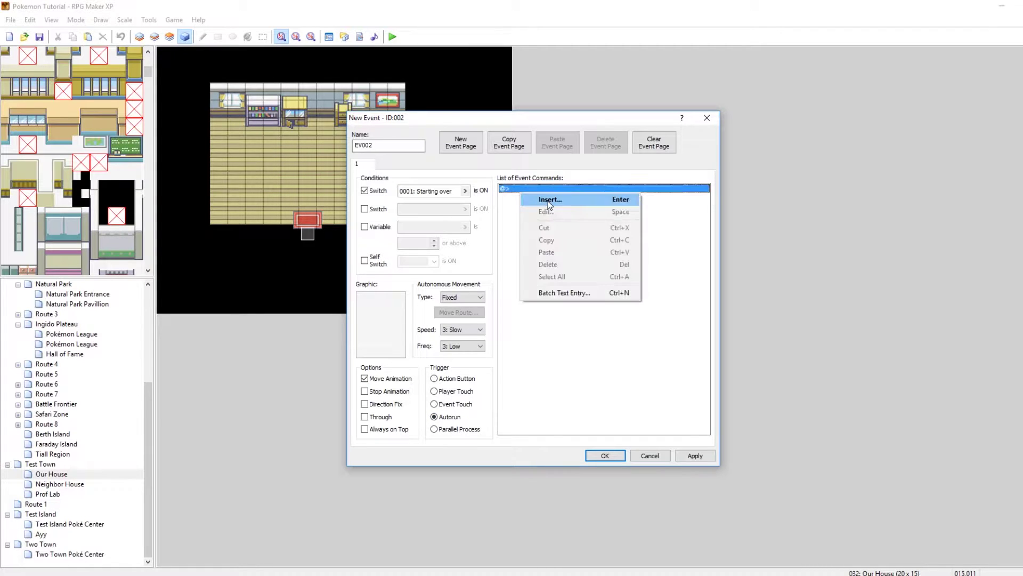
left_click(549, 200)
left_click(519, 206)
left_click(551, 223)
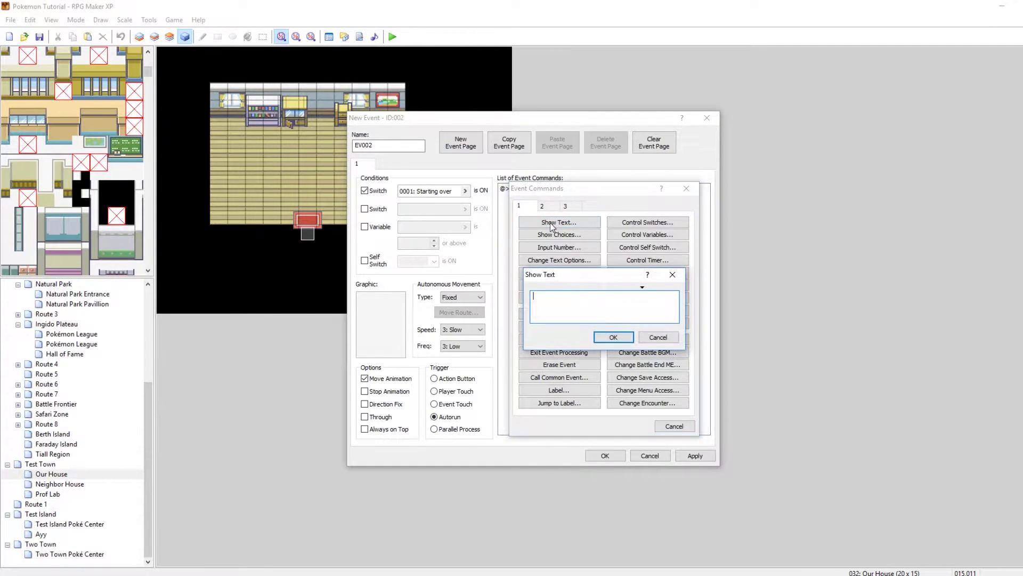
type("You were sent back to your house!")
left_click(611, 338)
Add a Control Switches command turning switch 0001 Starting over OFF.
double_click(522, 206)
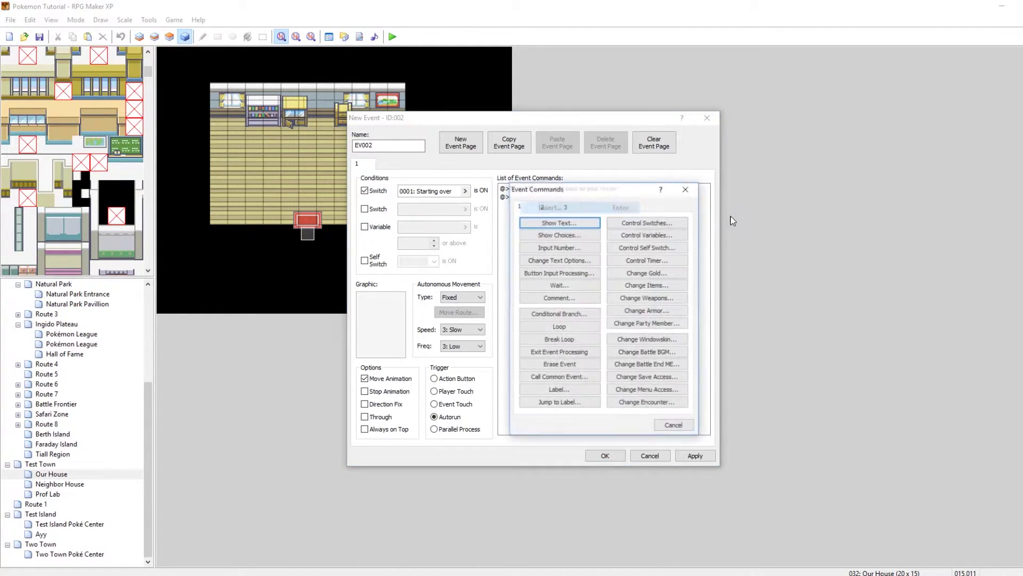
left_click(655, 222)
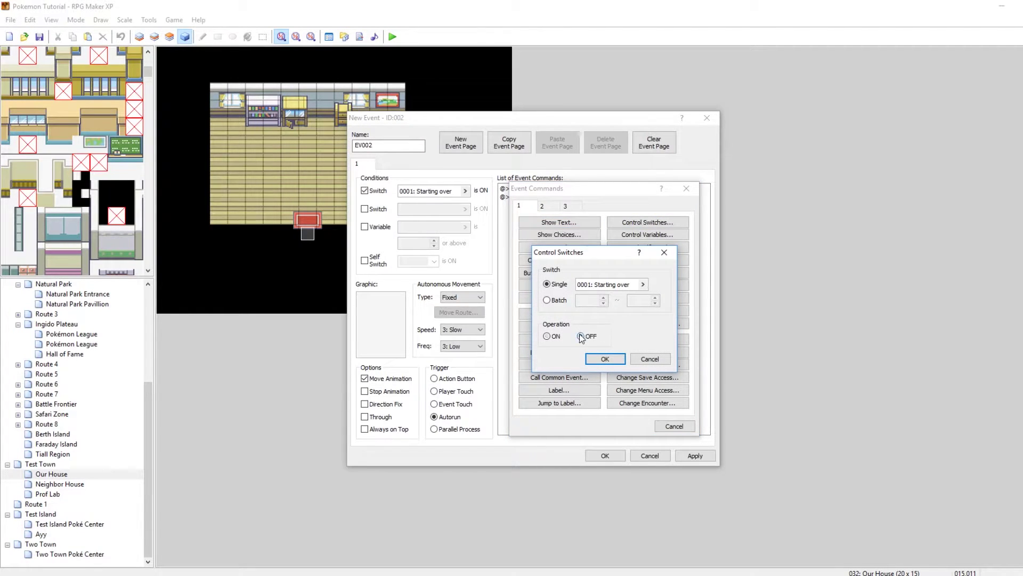
left_click(603, 362)
left_click(696, 456)
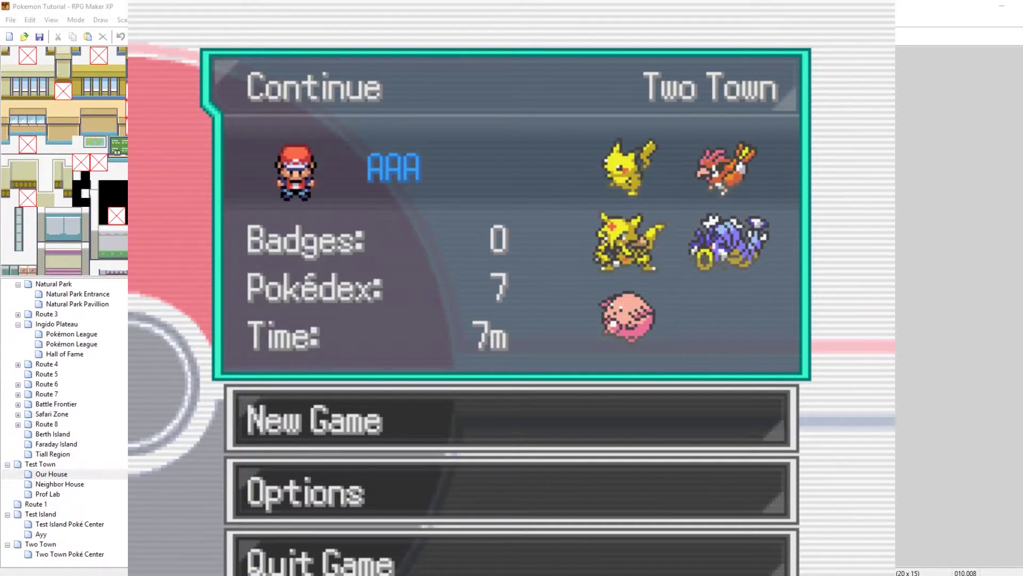
Continue the saved game and talk to the Two Town trainer to start the battle.
key("Return")
key("Right")
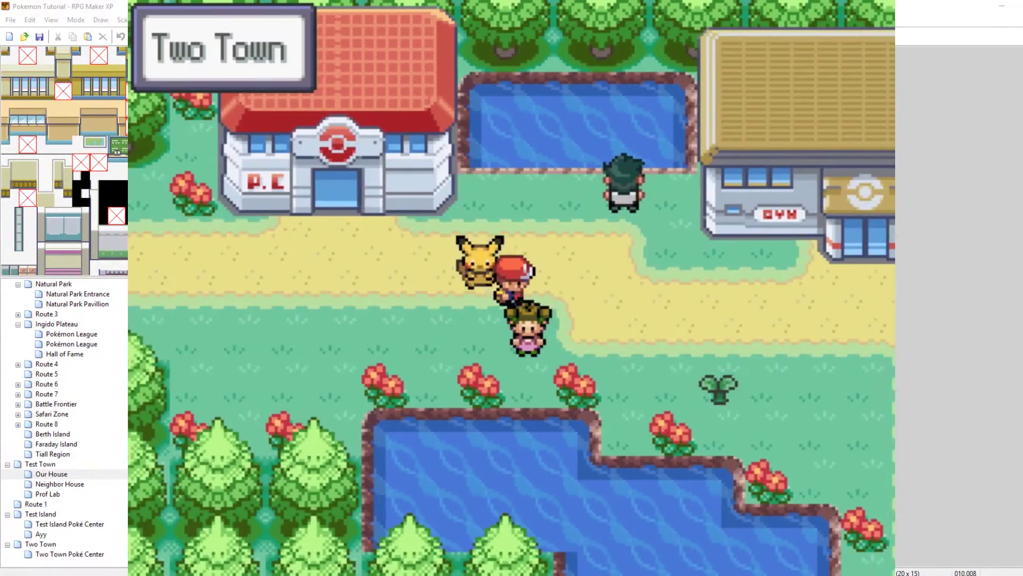
key("Up")
key("Return")
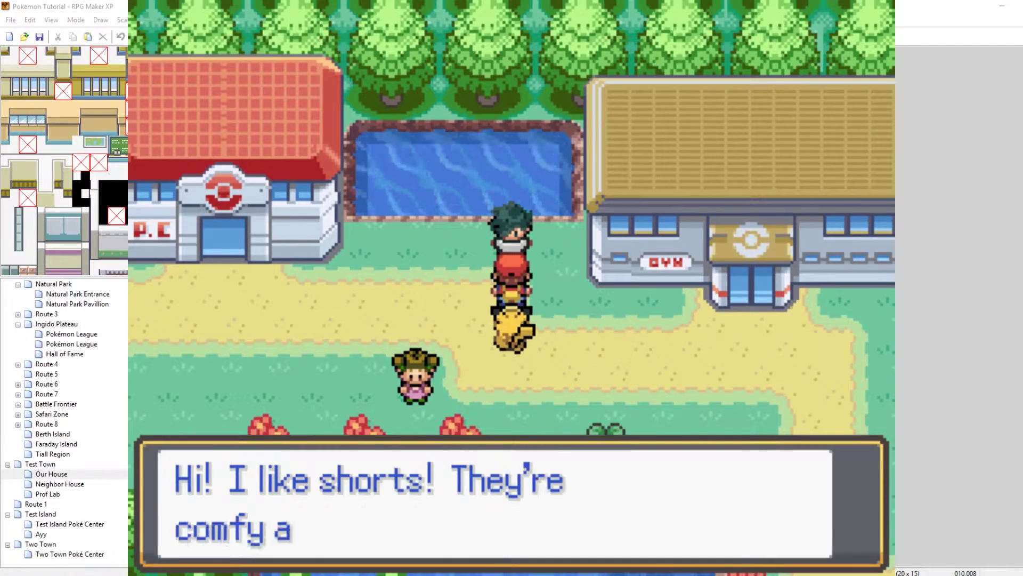
key("Return")
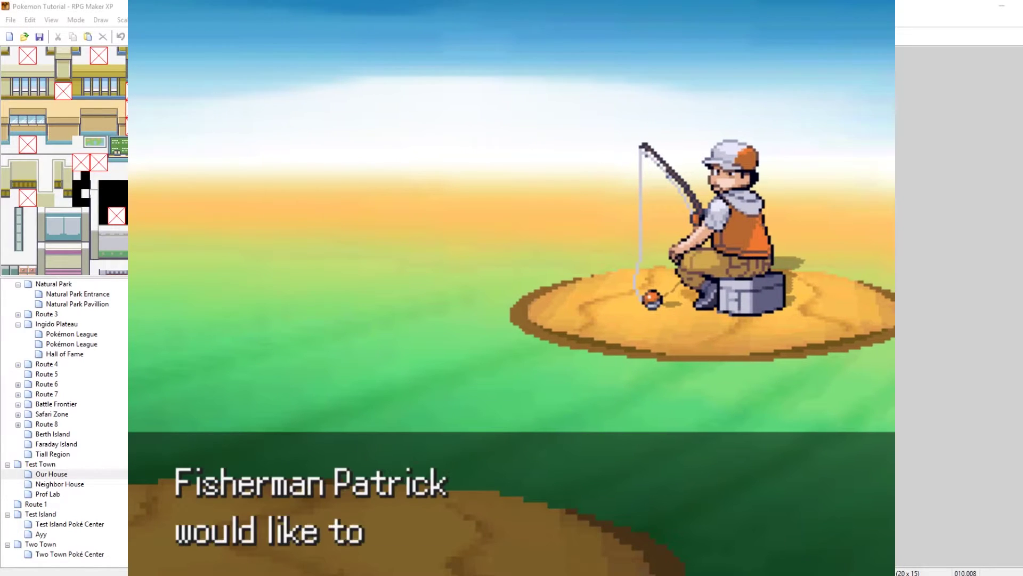
key("Return")
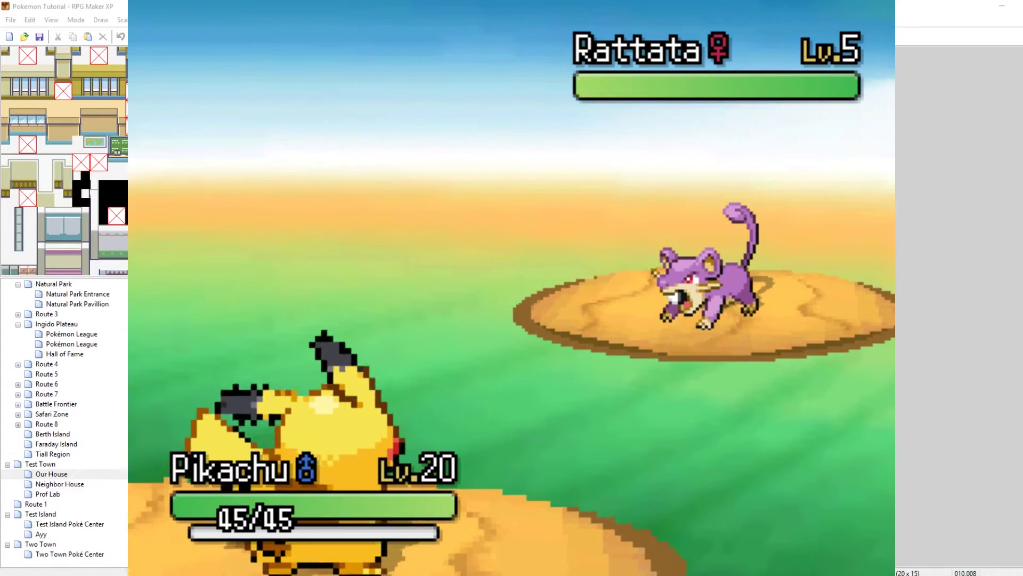
Run from the battle and accept the loss, returning home with the new message.
key("Left")
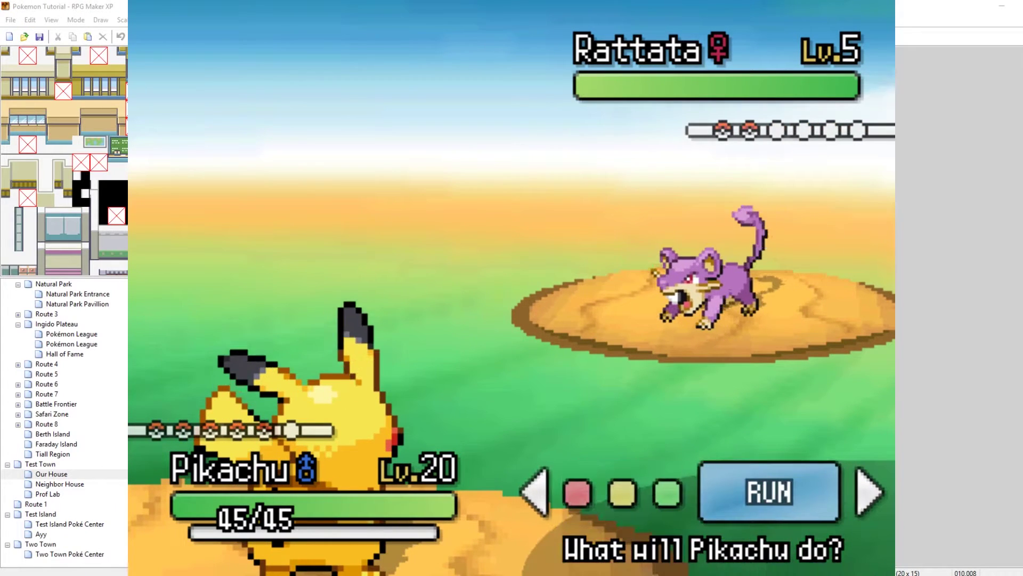
key("Return")
key("Right")
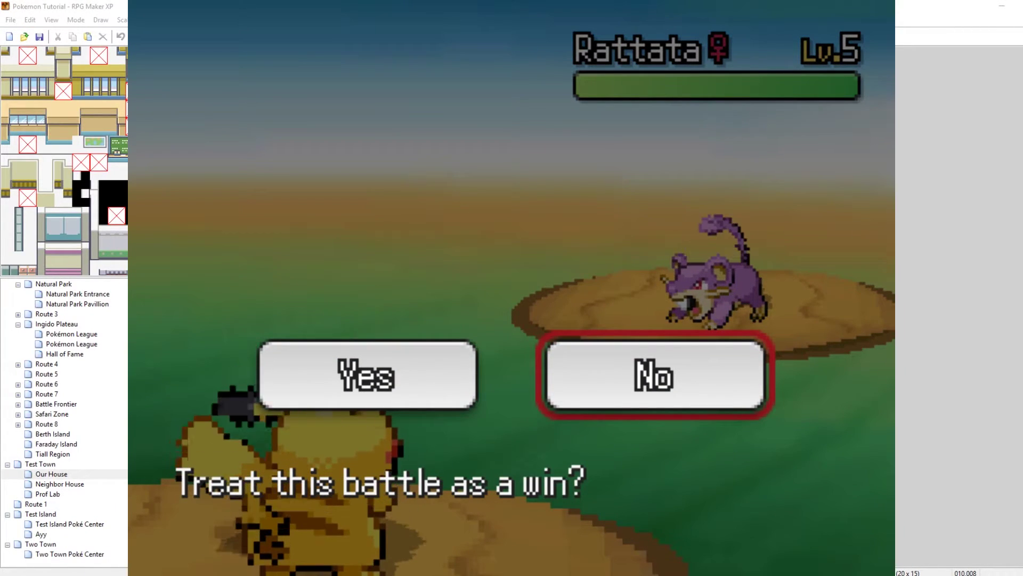
key("Return")
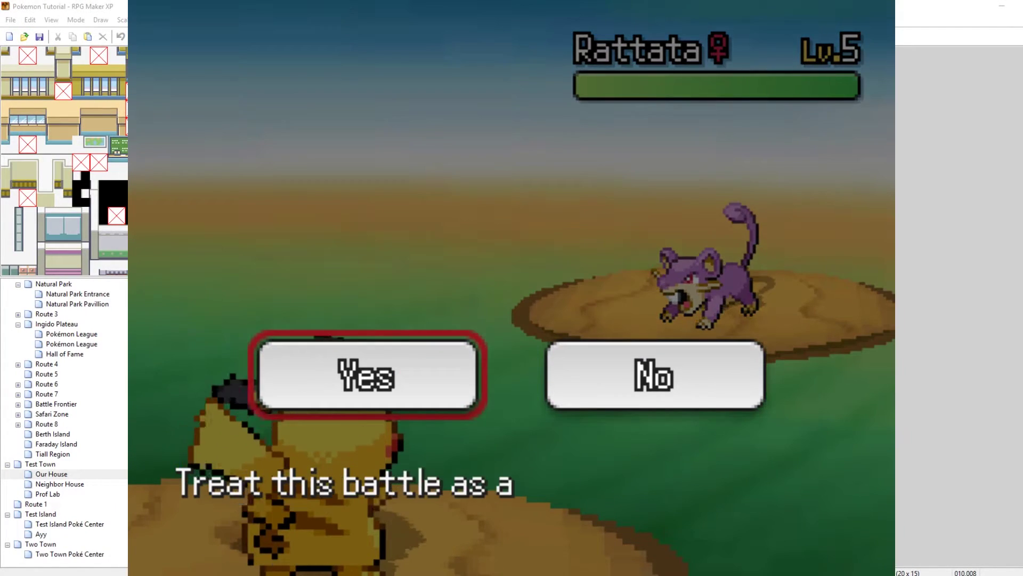
key("Return")
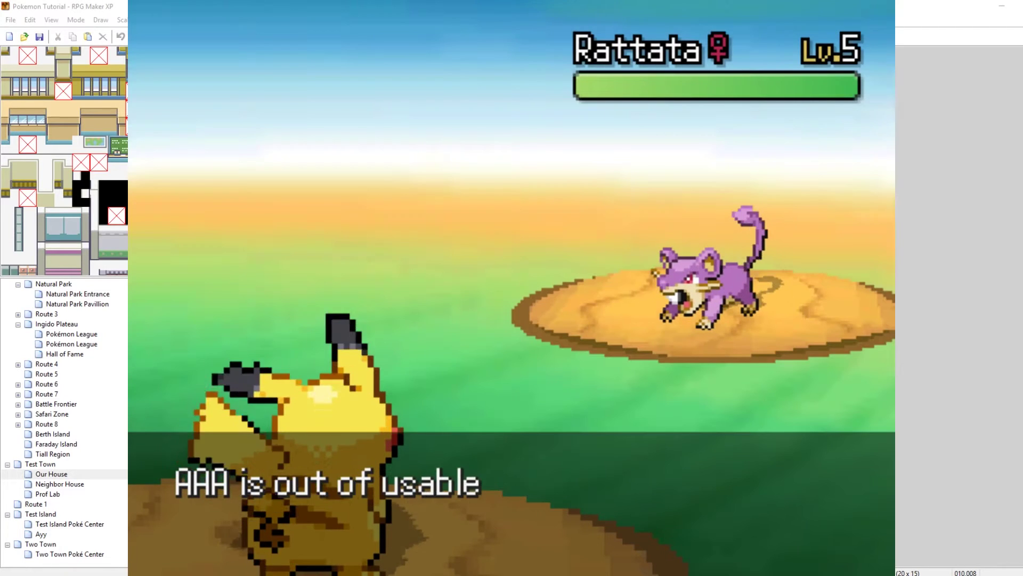
key("Return")
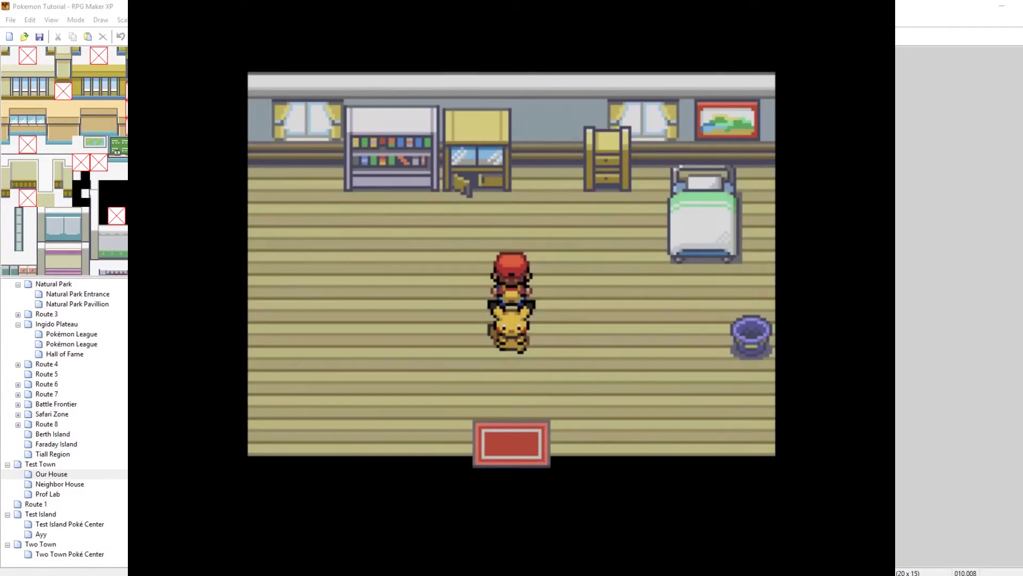
key("Return")
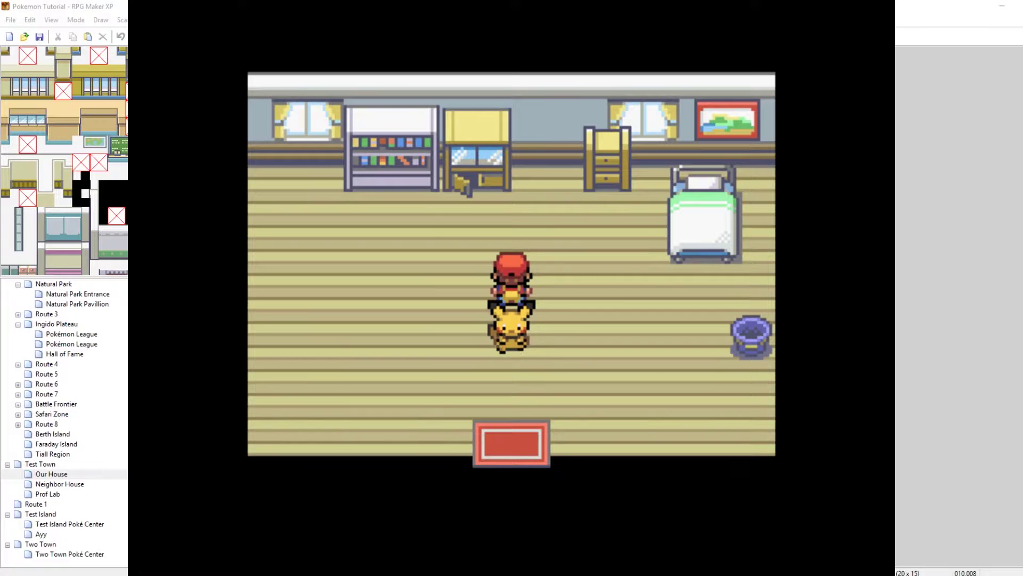
Walk the player out of the house, then close the playtest window.
key("Left")
key("Right")
key("Down")
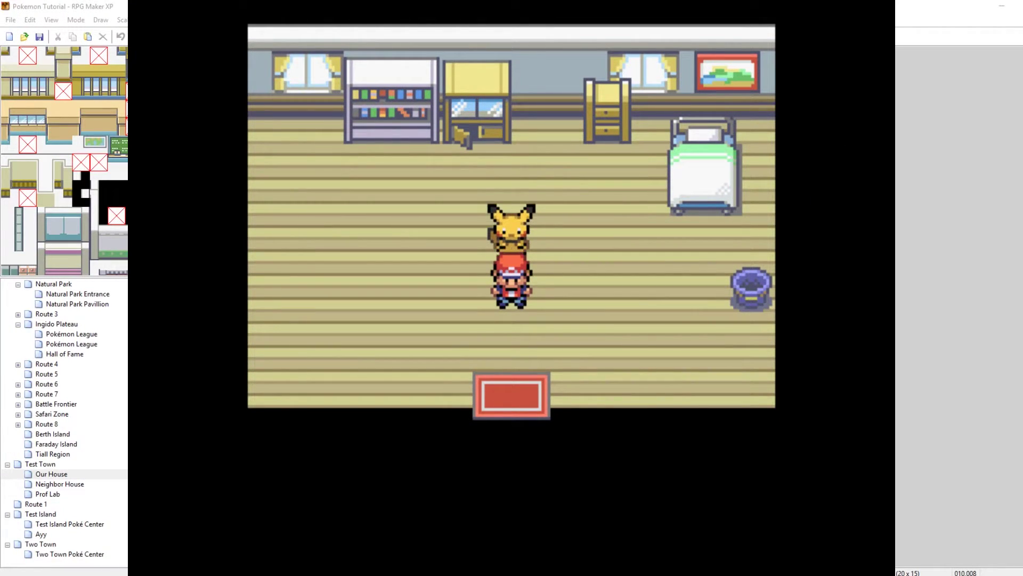
key("Down")
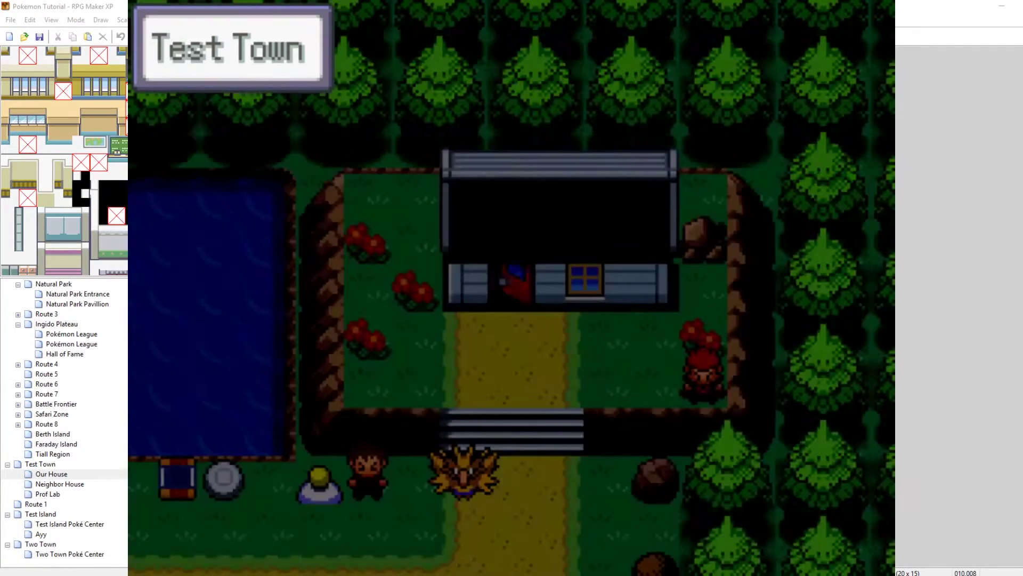
key("Down")
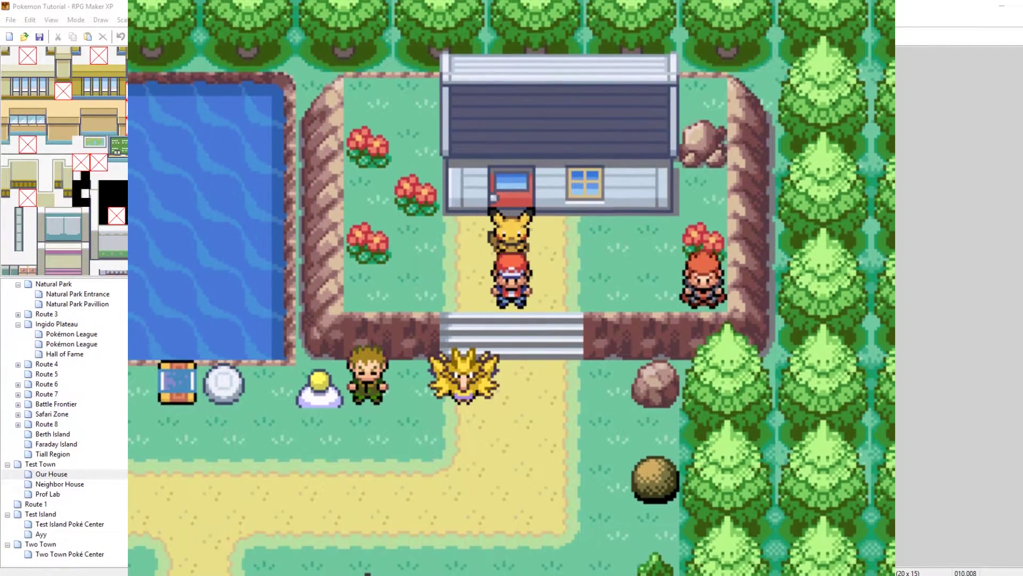
key("alt+F4")
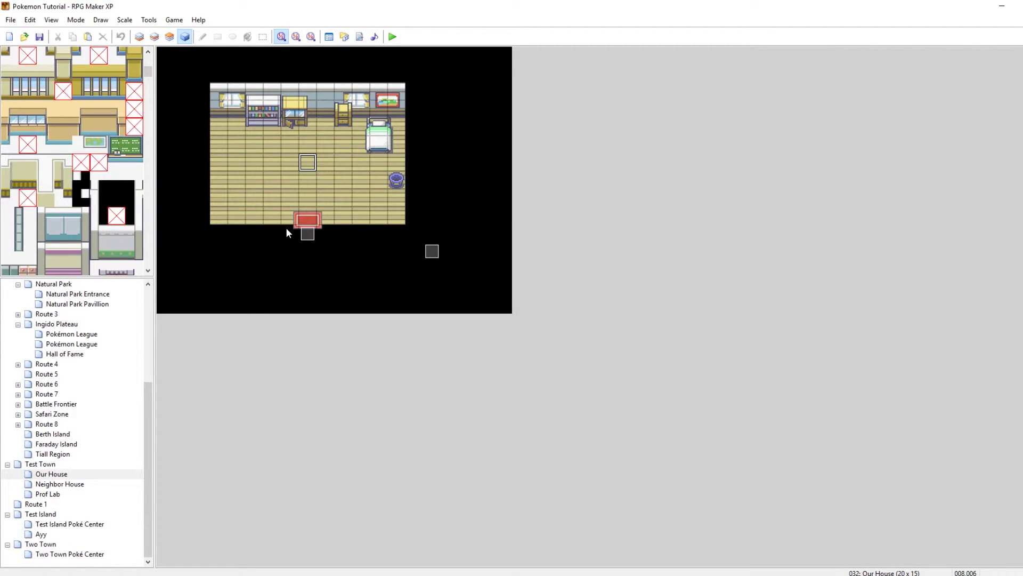
Open the Two Town Poké Center map and edit the Nurse event.
left_click(76, 554)
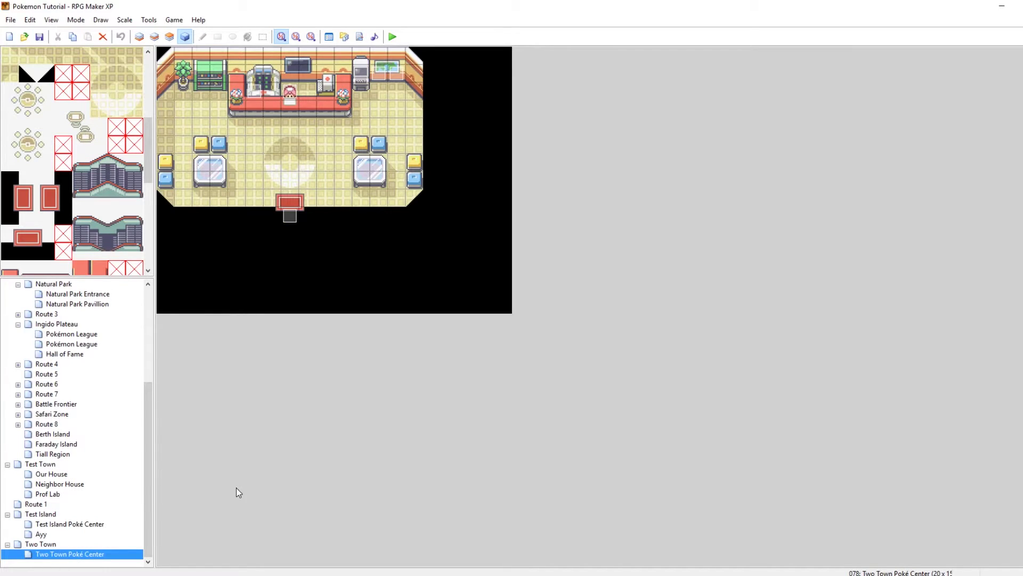
right_click(288, 92)
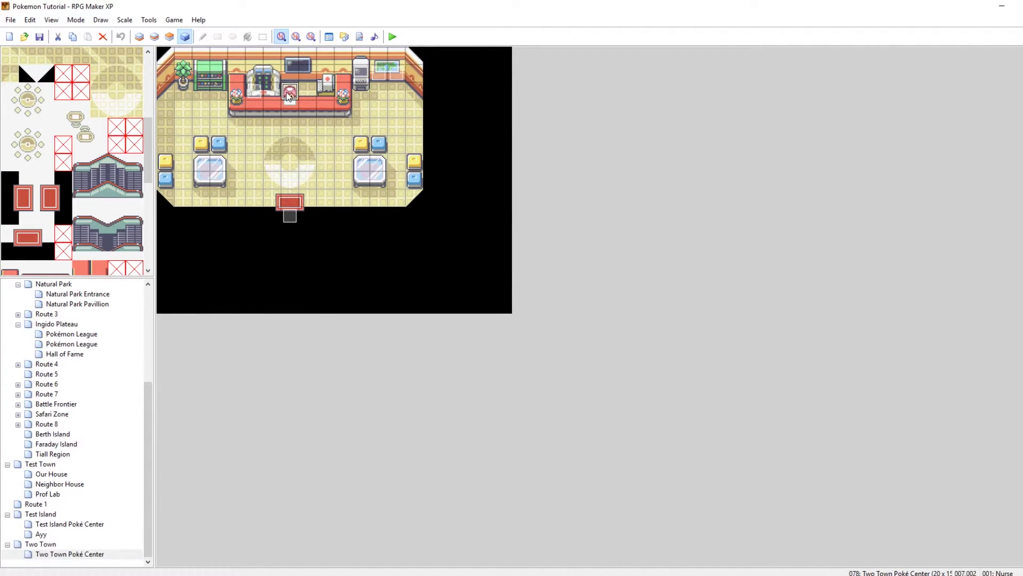
left_click(312, 127)
left_click(270, 203)
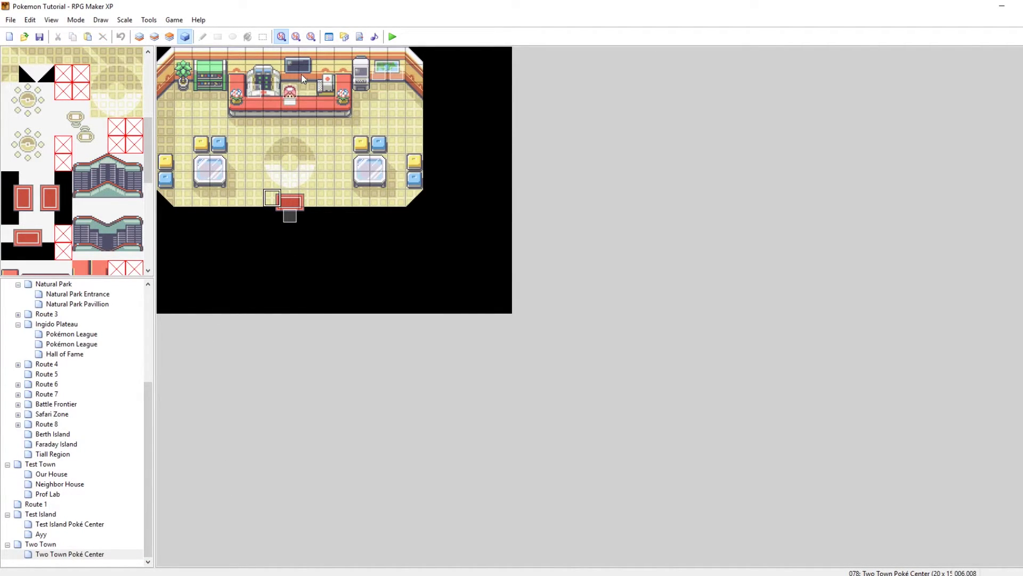
right_click(288, 102)
left_click(311, 103)
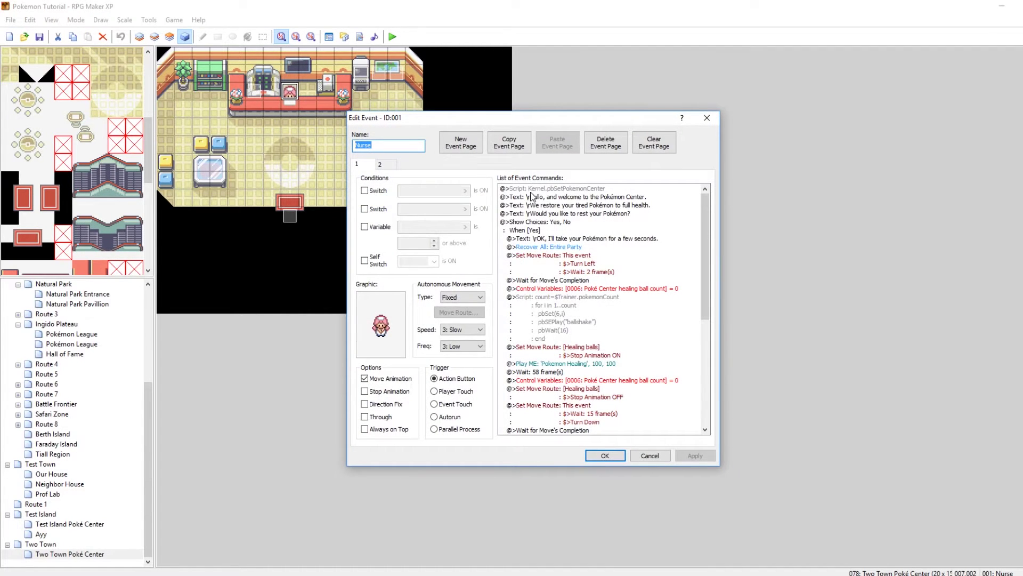
left_click(563, 191)
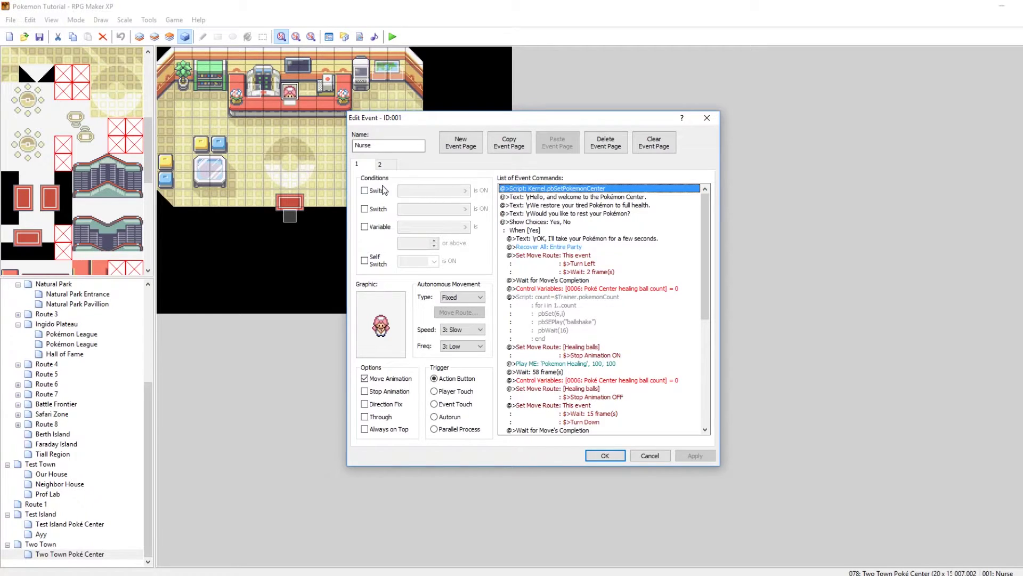
Review the nurse event's page 2 down to its Starting over switch-off command, without changes.
left_click(380, 165)
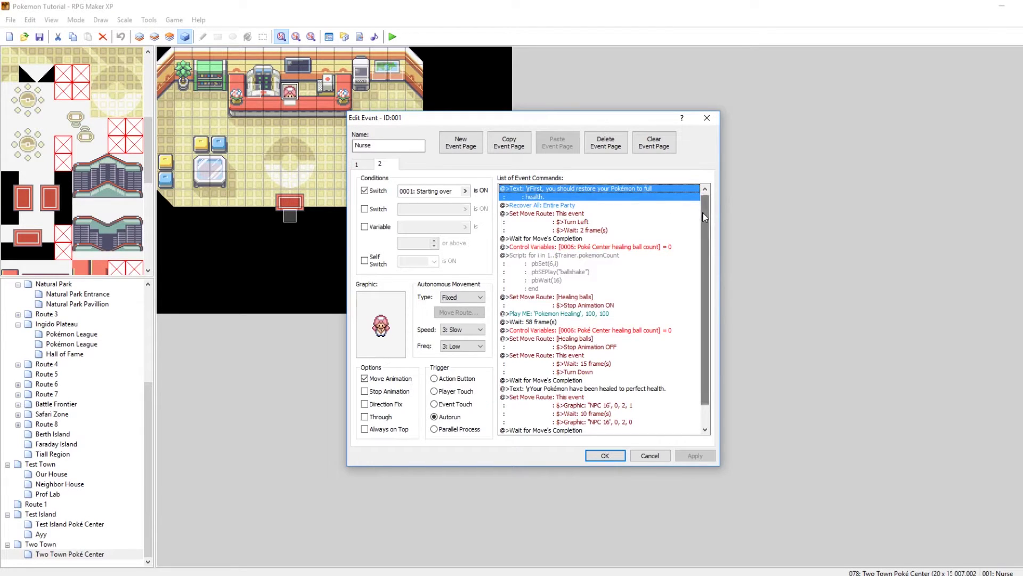
scroll(709, 209, "down", 1)
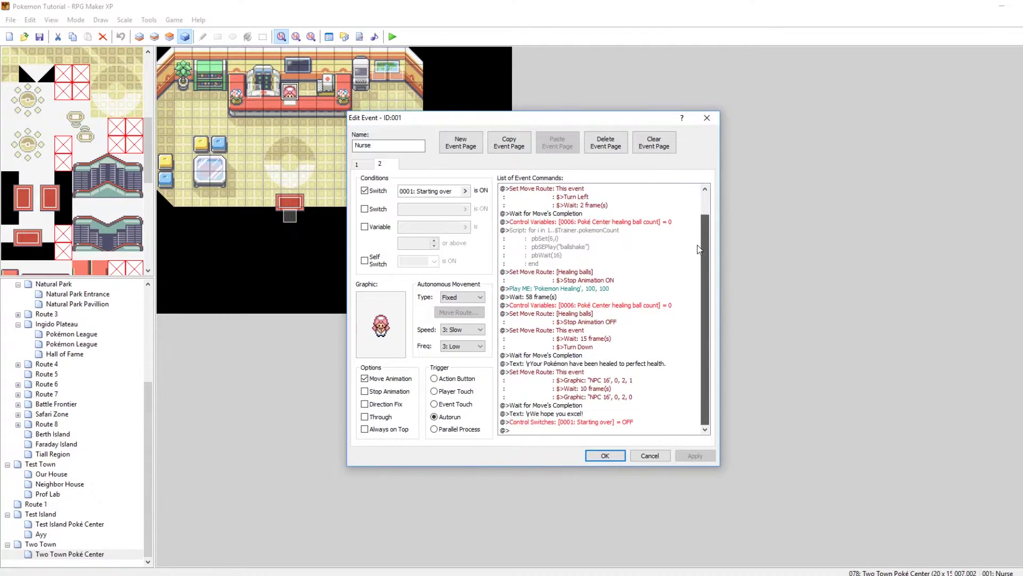
left_click(585, 423)
left_click(606, 456)
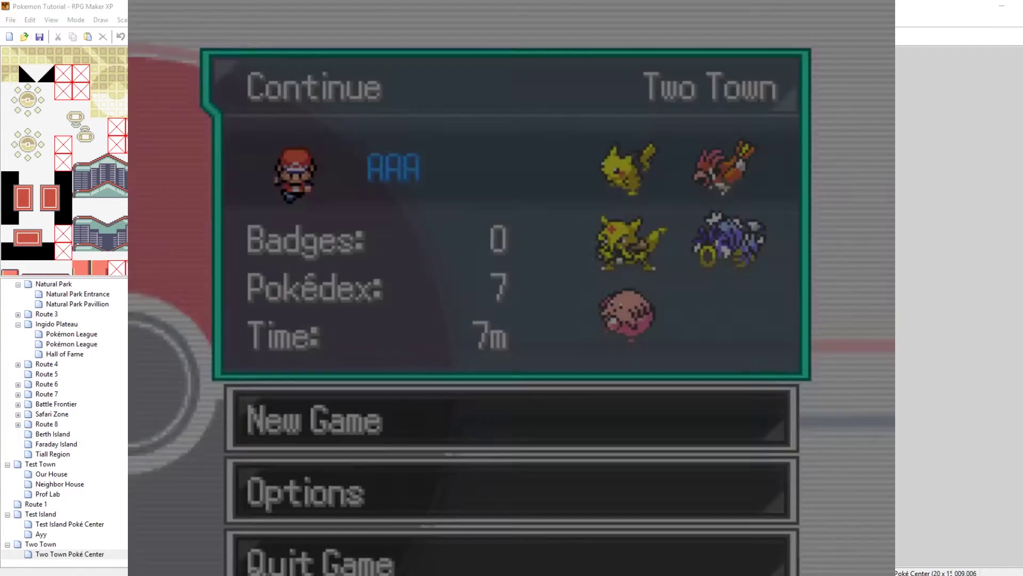
Continue the save, enter the Poké Center and have the nurse heal the party.
key("Return")
key("Left")
key("Left")
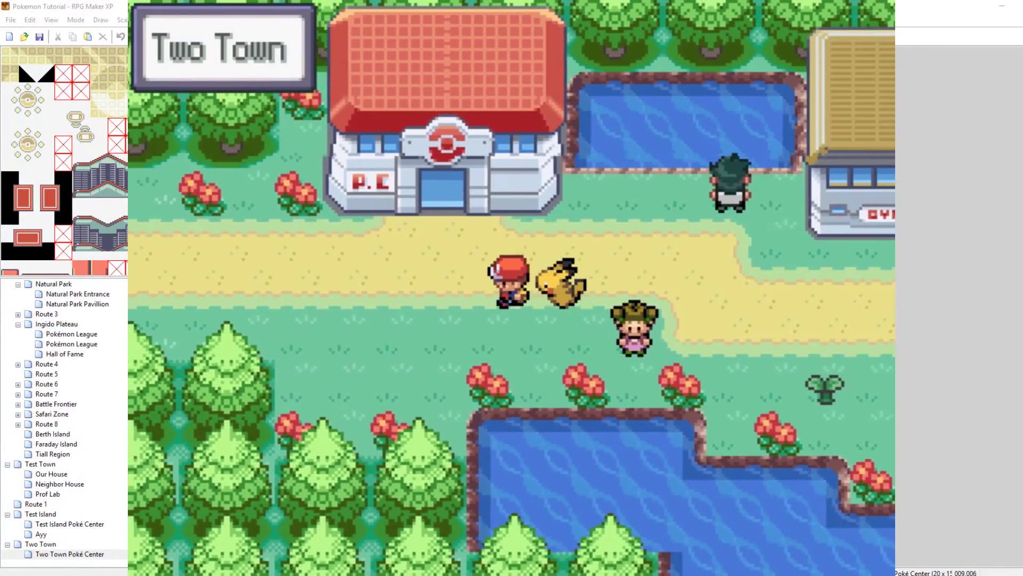
key("Up")
key("Up")
key("Up")
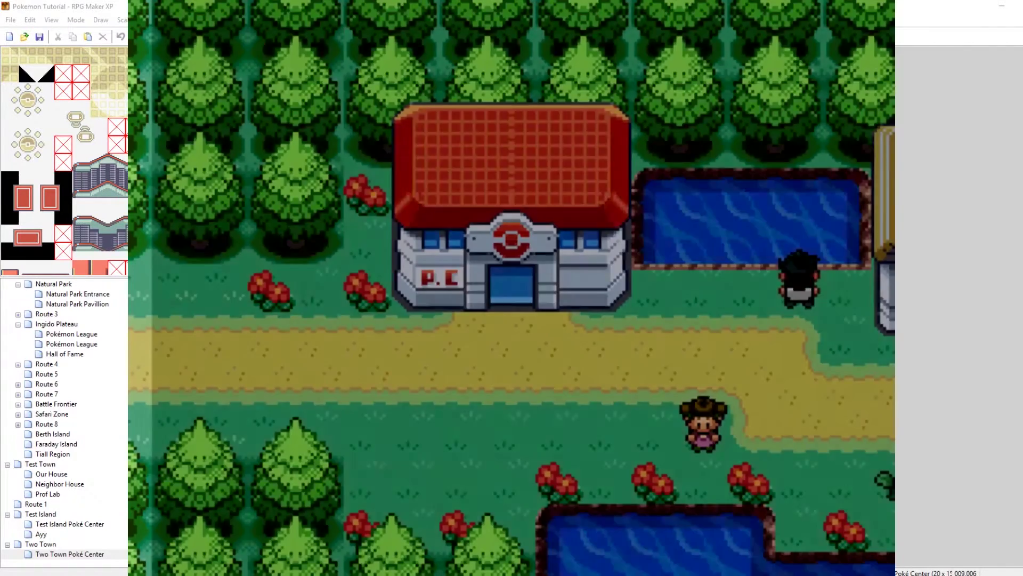
key("Up")
key("Up")
key("Up")
key("Up")
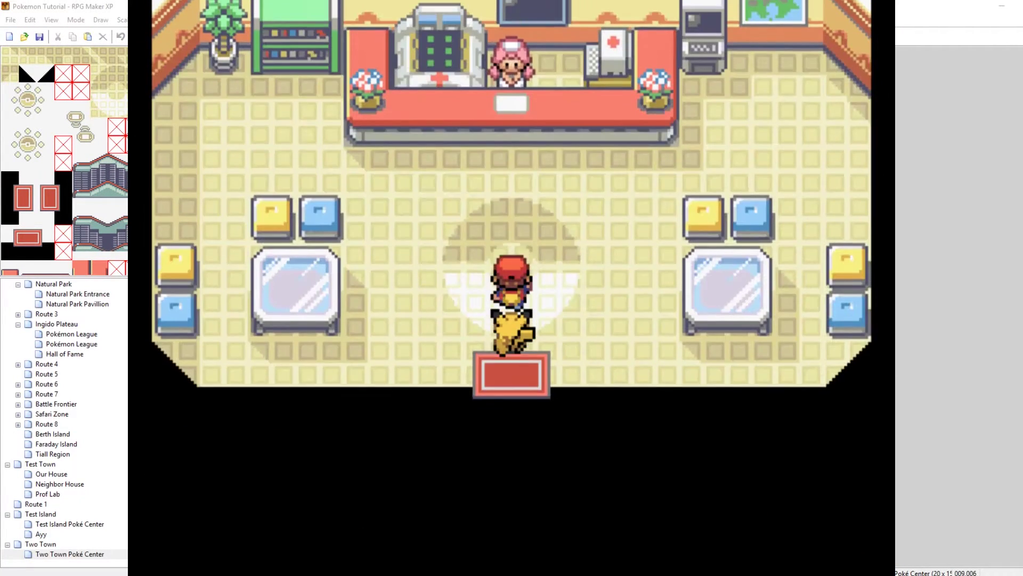
key("Return")
key("Return")
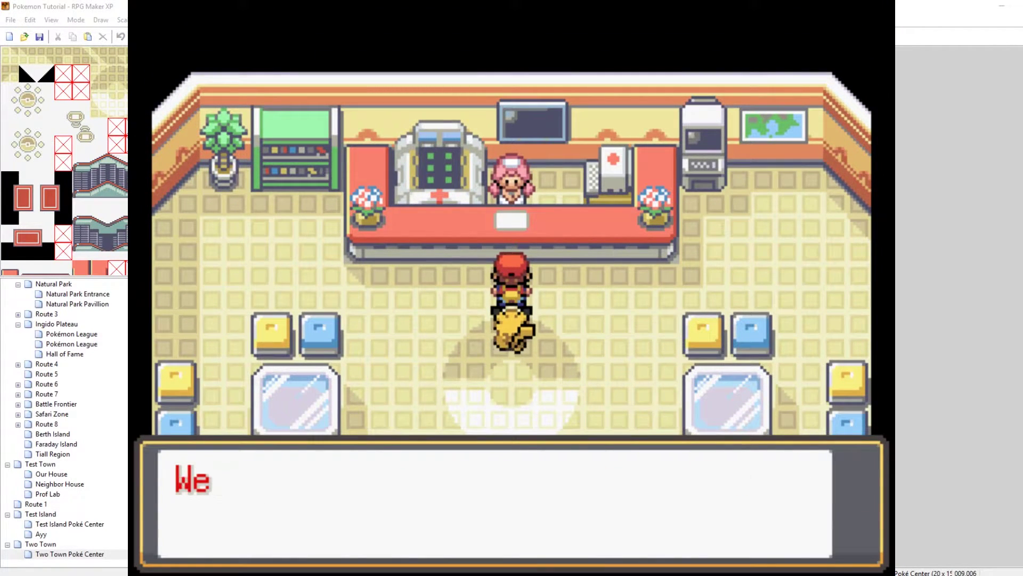
key("Return")
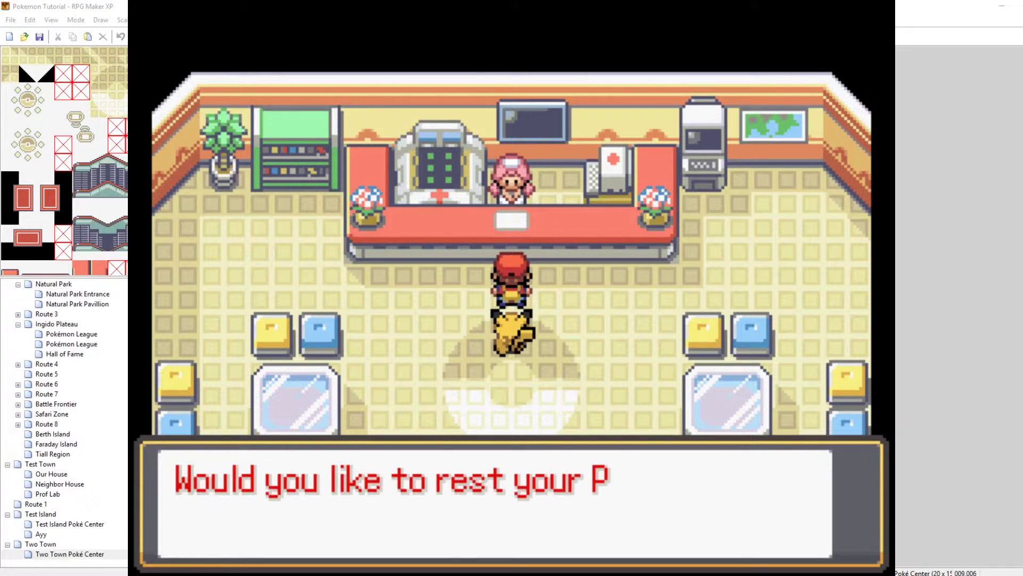
key("Return")
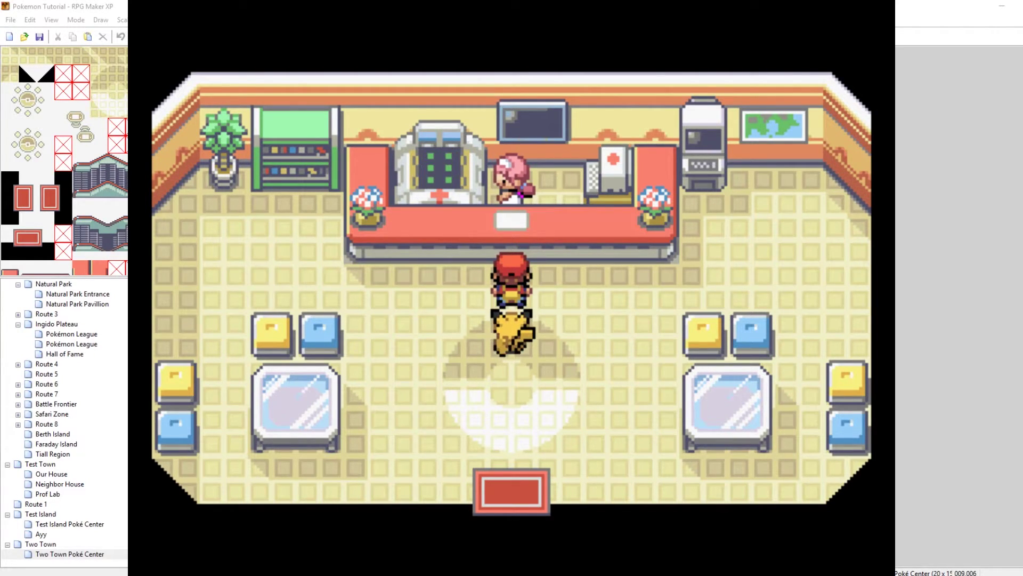
key("Return")
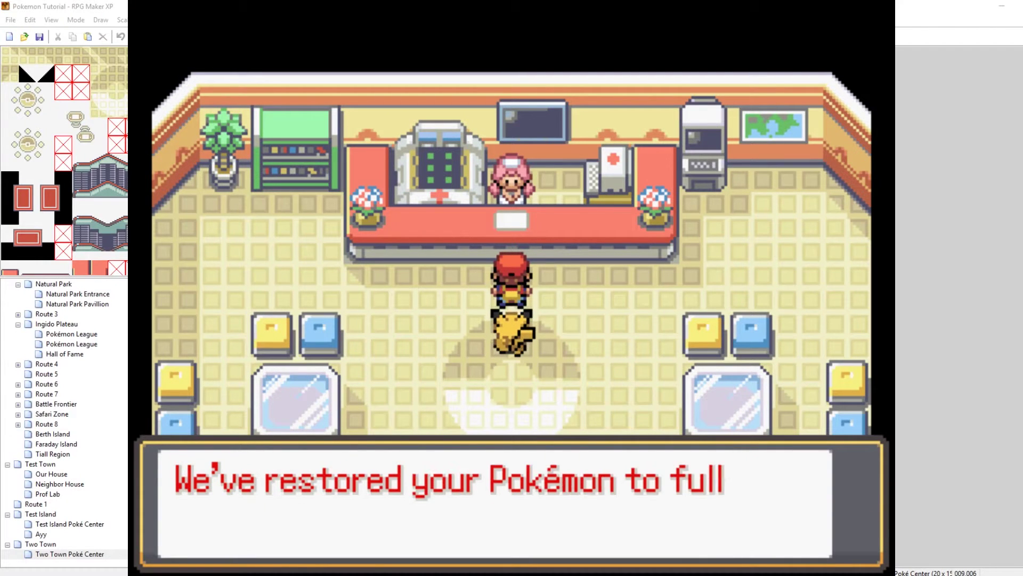
key("Return")
Walk out and right to the fisherman trainer to start a battle.
key("Down")
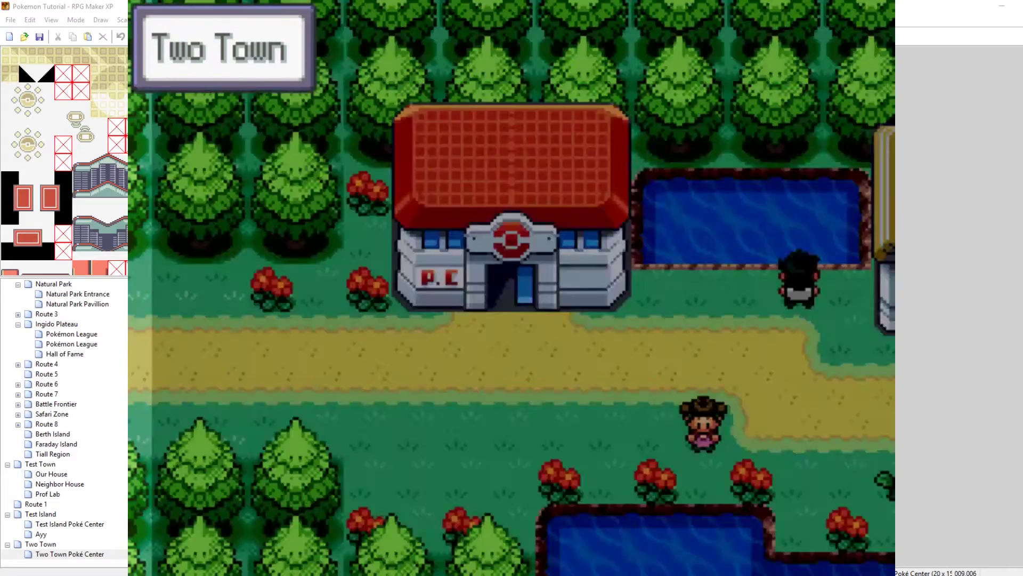
key("Right")
key("Right")
key("Right")
key("Right")
key("Right")
key("Right")
key("Right")
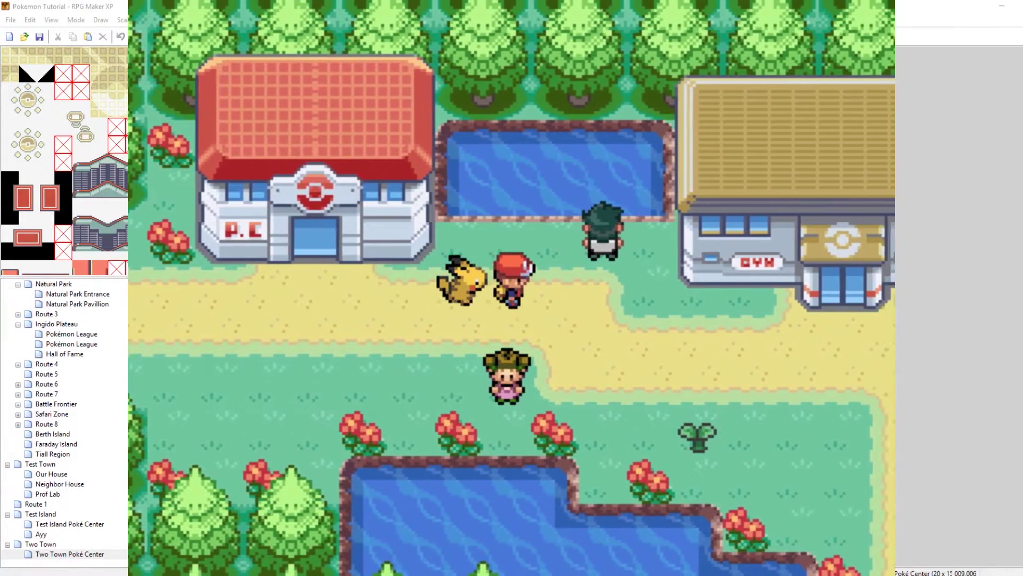
key("Up")
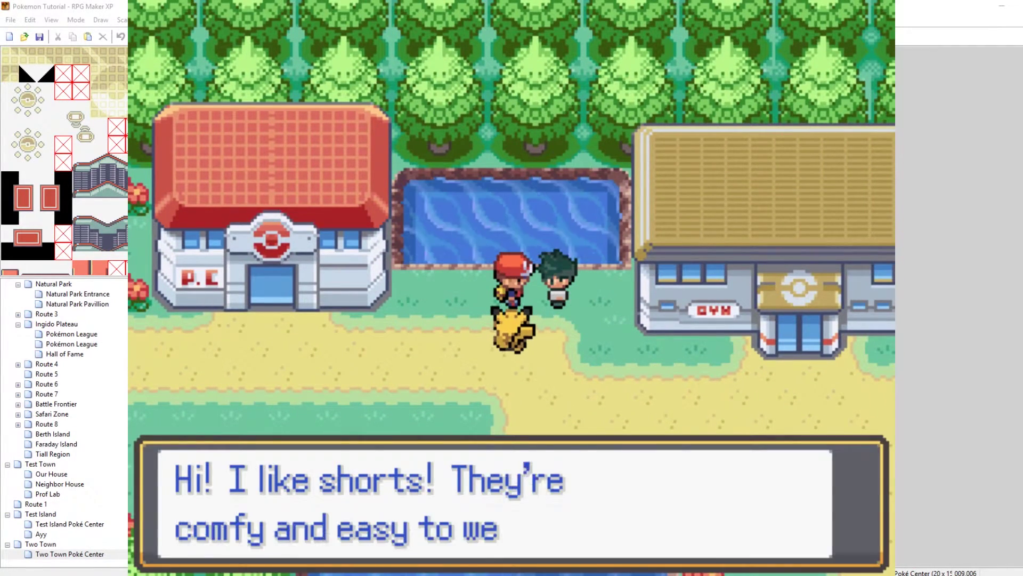
key("Return")
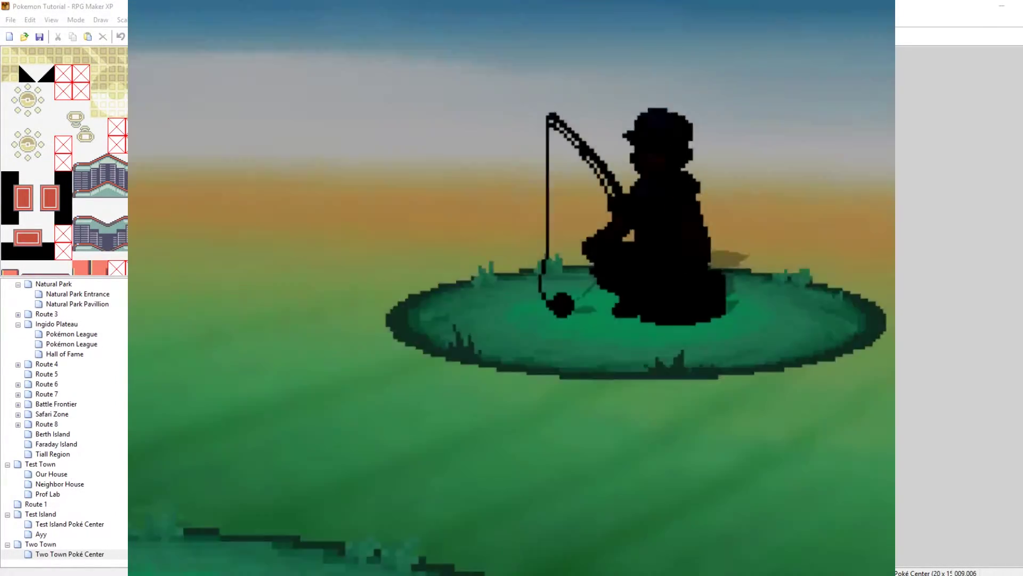
Try running, then choose Run again, answering No to a win and Yes to a loss.
key("Return")
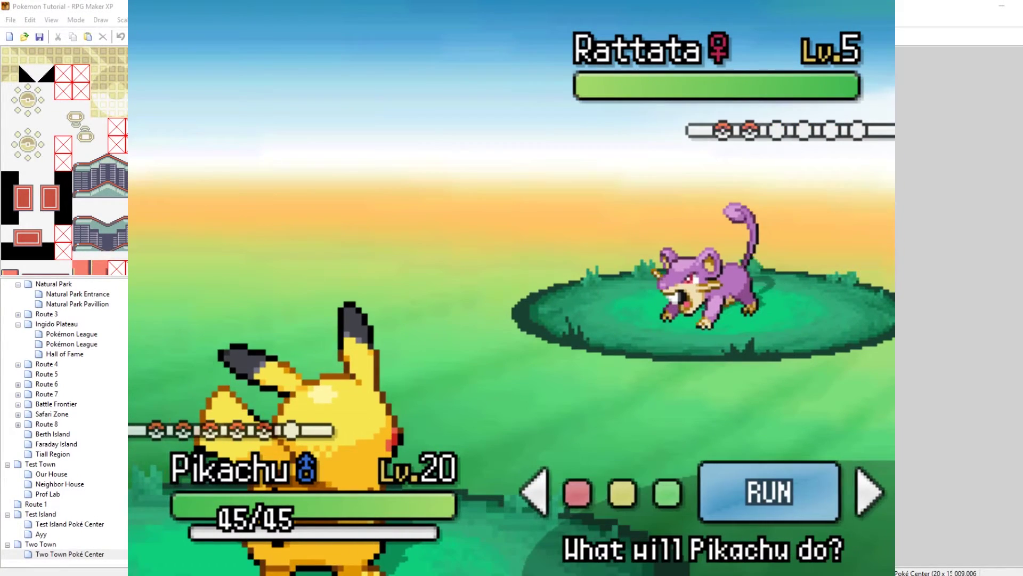
key("Return")
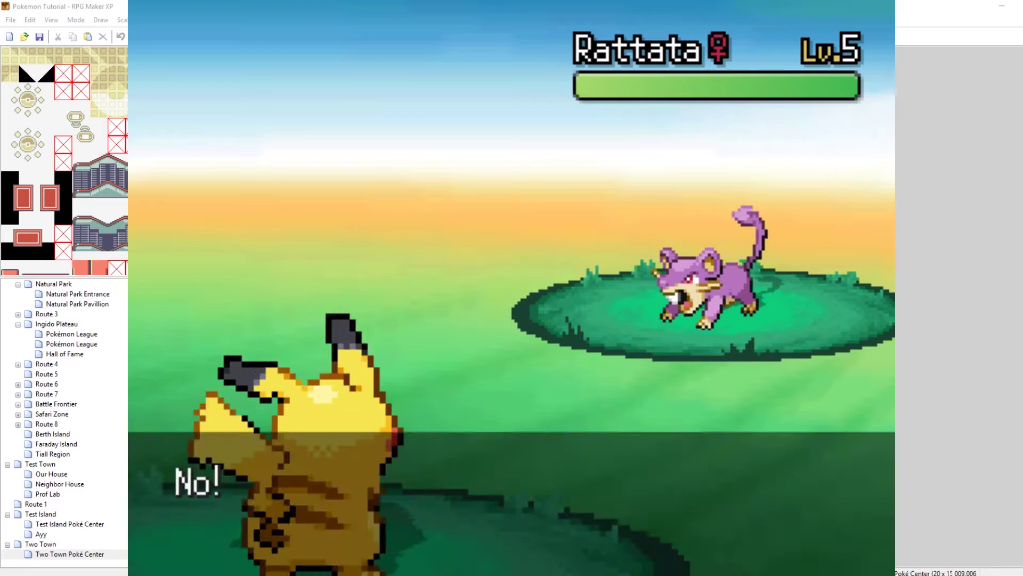
key("Return")
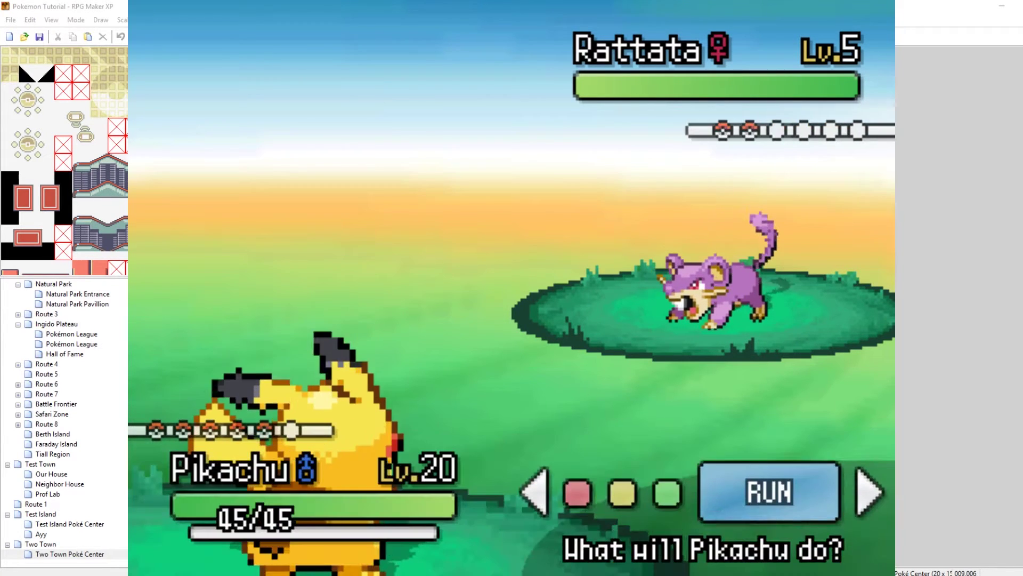
key("ctrl+Return")
key("Right")
key("Return")
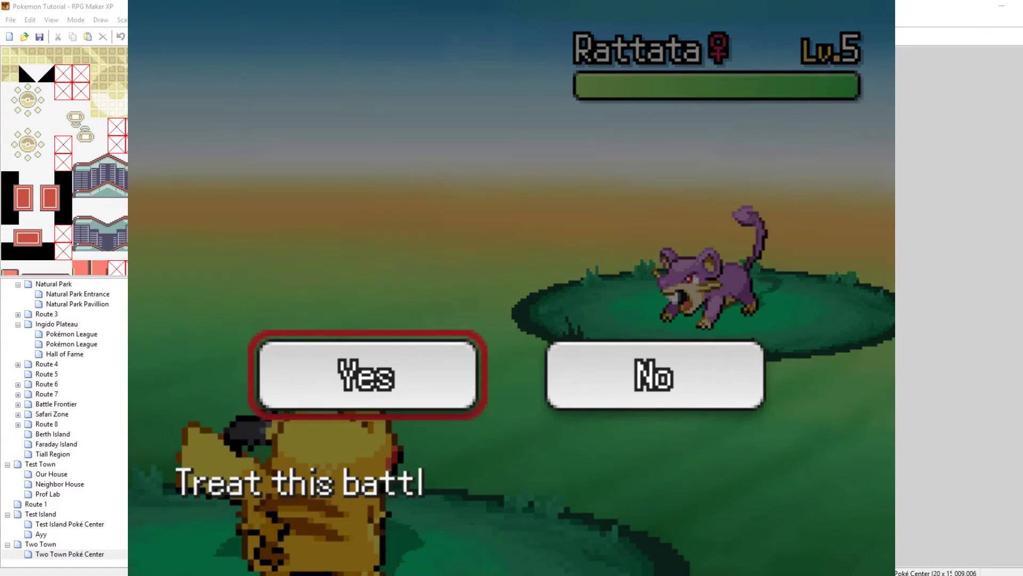
key("Return")
Advance the lost-battle, prize money and blackout messages to reach the Poké Center counter.
key("Return")
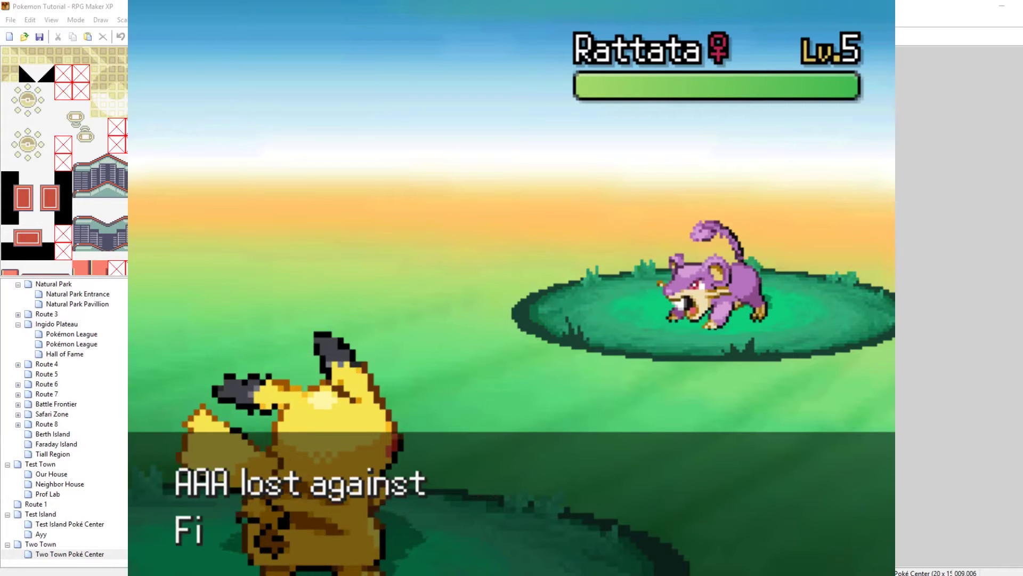
key("Return")
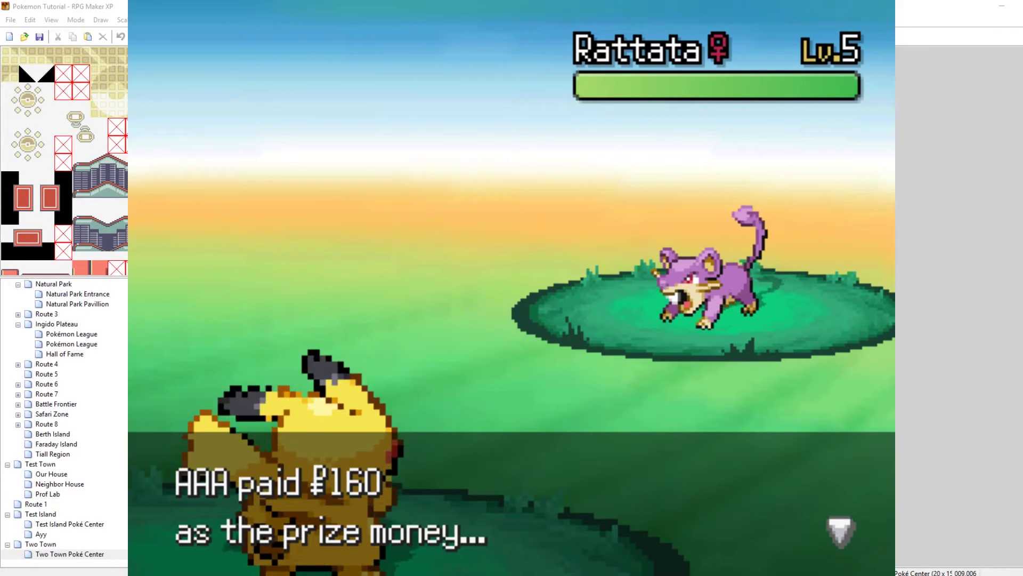
key("Return")
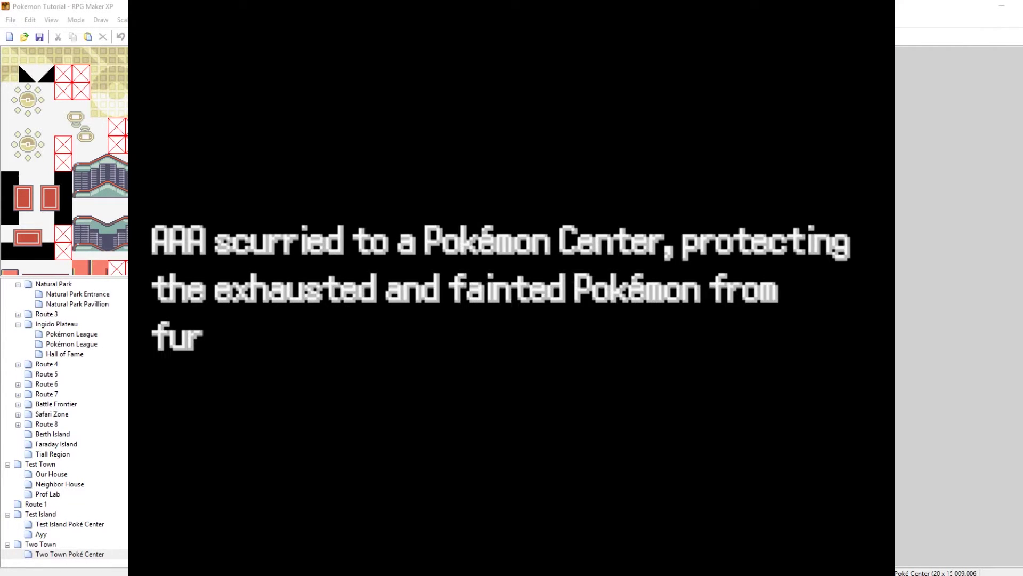
key("Return")
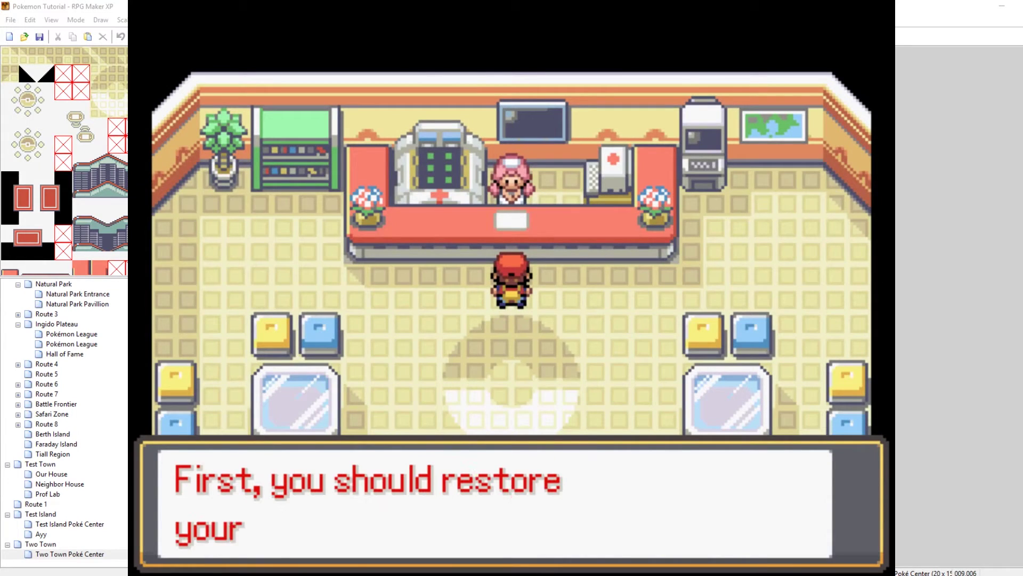
key("Return")
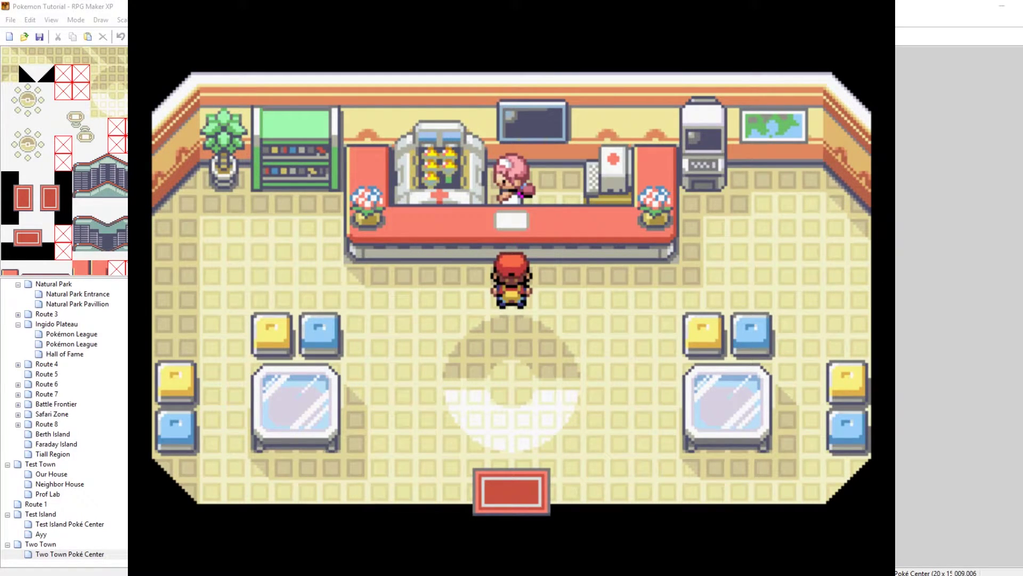
Lose again and read the loss, prize money, blackout and healing messages until Pikachu follows.
key("alt+F4")
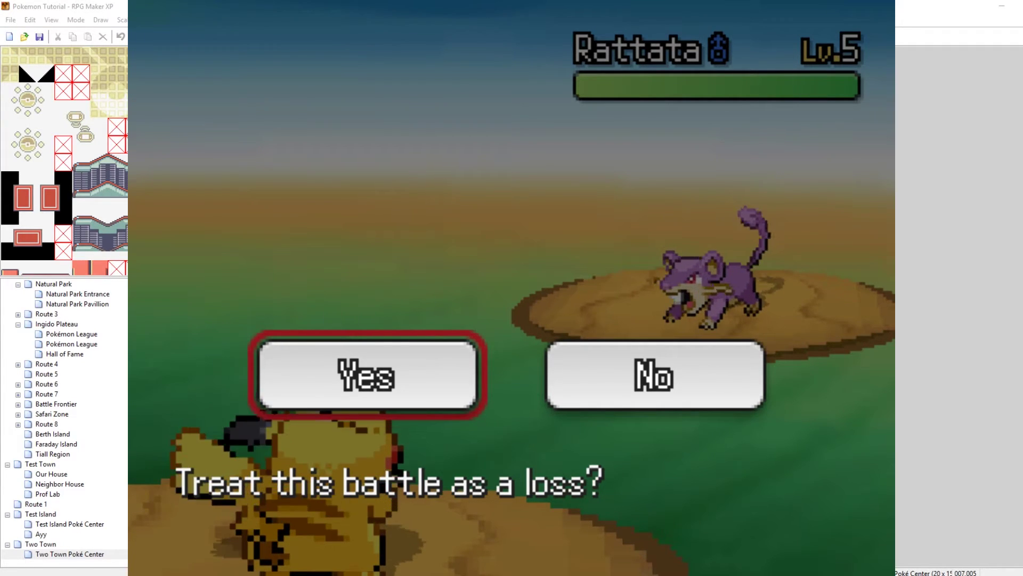
key("Return")
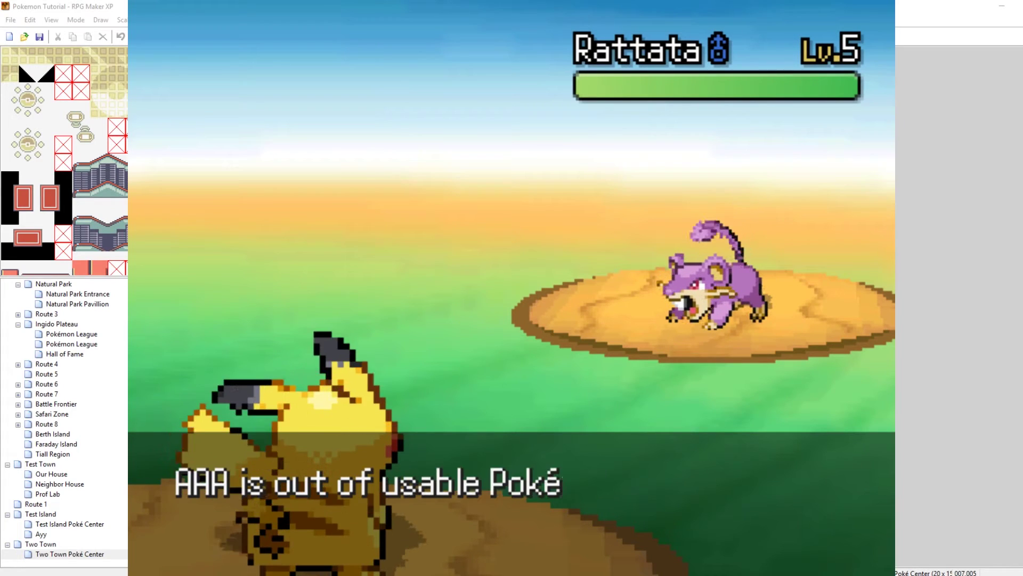
key("Return")
key("Return")
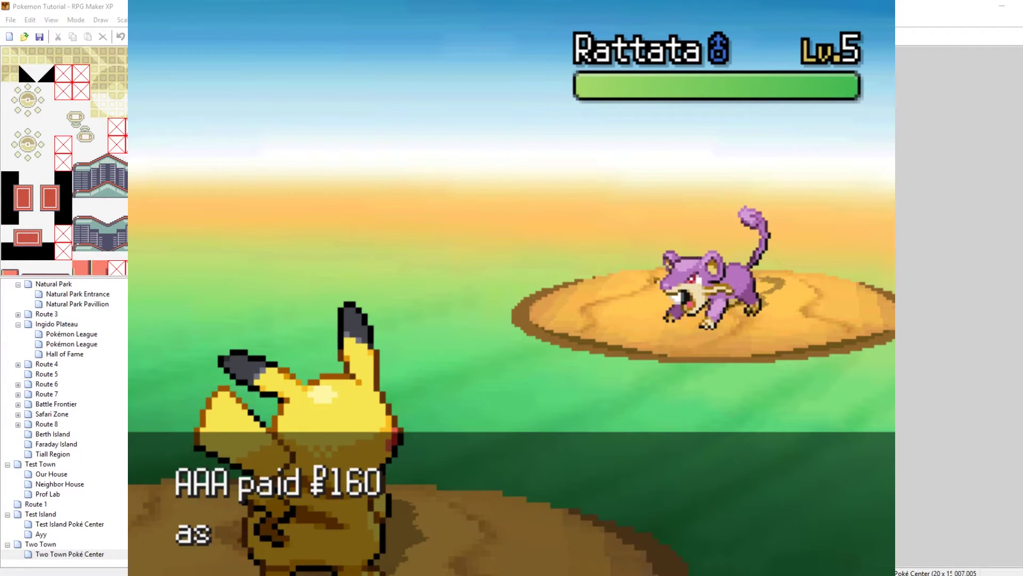
key("Return")
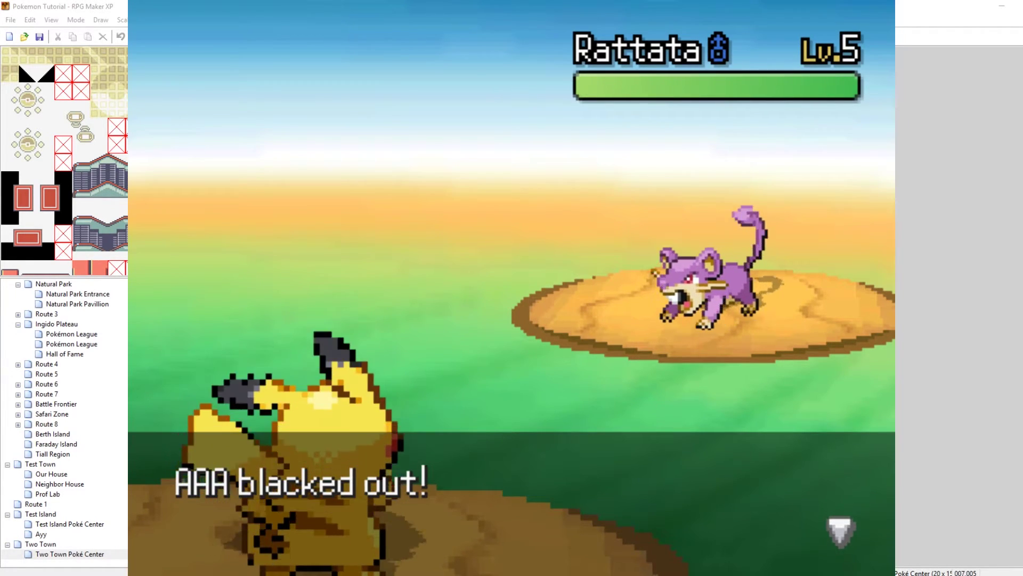
key("Return")
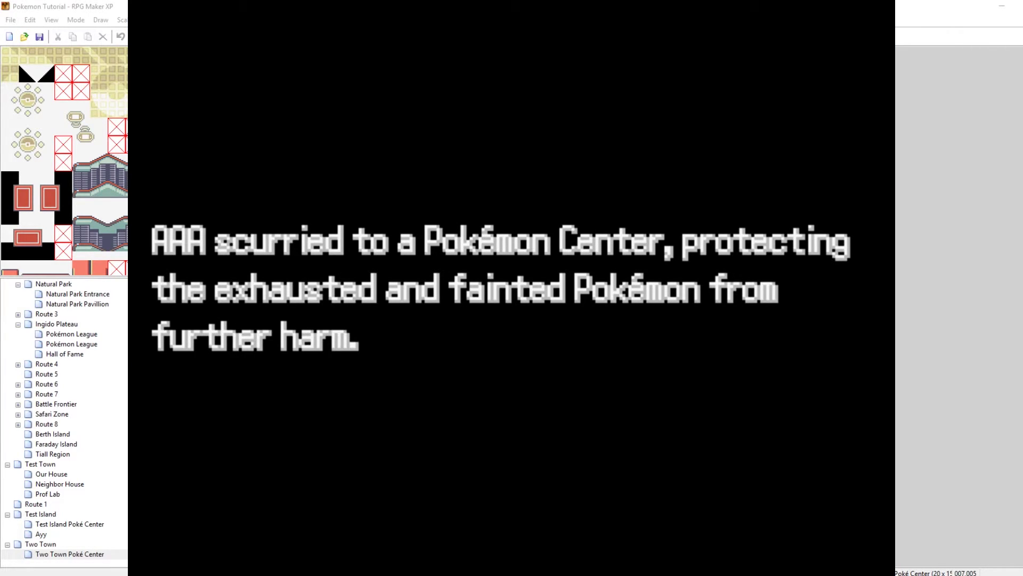
key("Return")
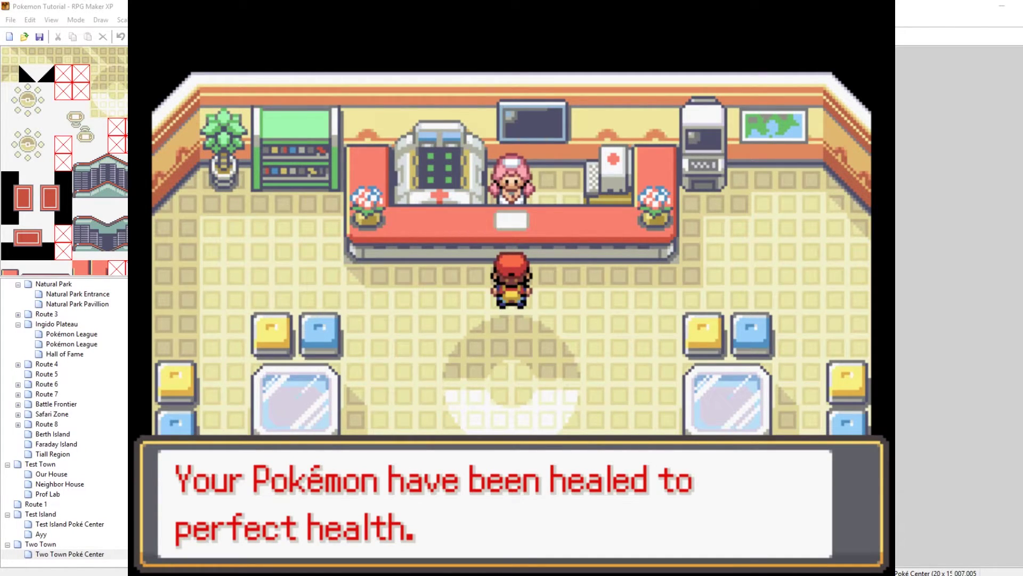
key("Return")
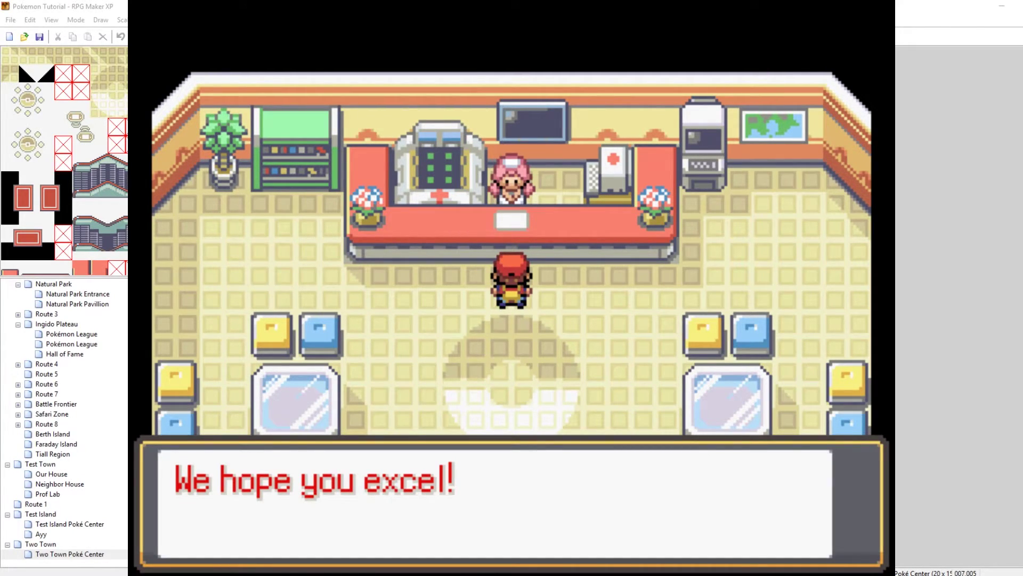
key("Return")
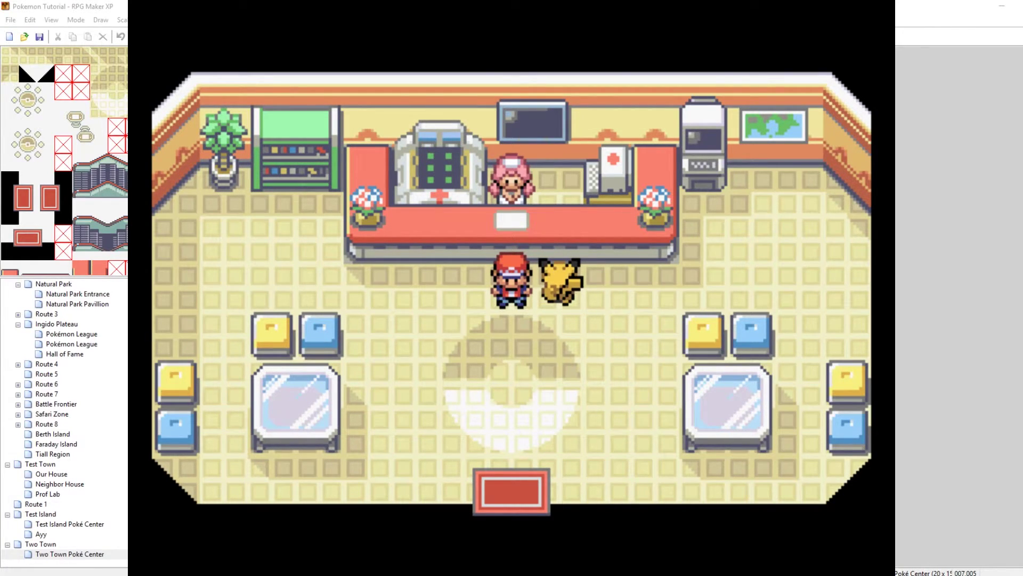
Close the playtest and inspect the nurse event's page 2 pbToggleFollowingPokemon and pbPokemonFollow(5) script lines.
key("alt+F4")
right_click(281, 85)
left_click(315, 93)
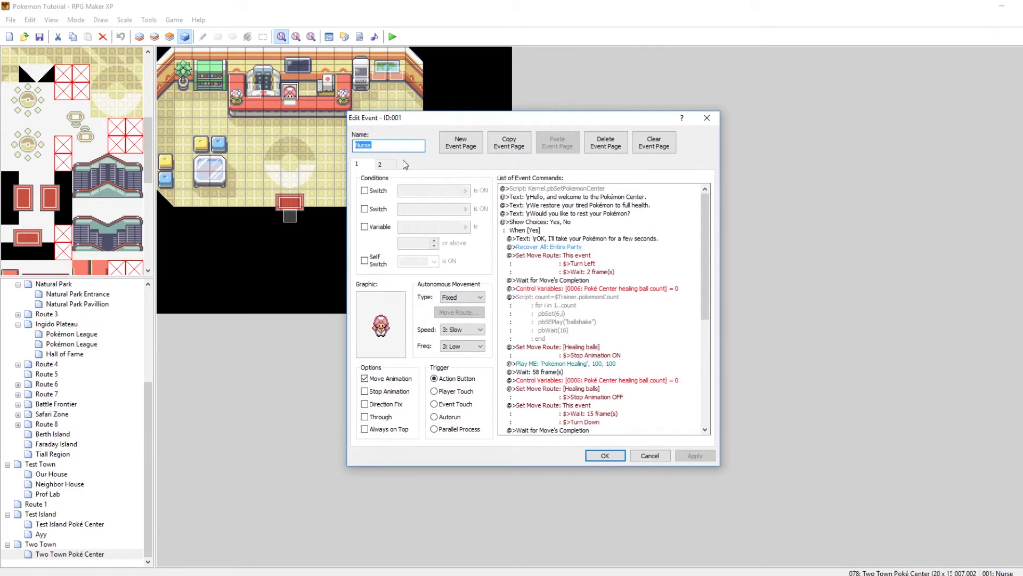
left_click(385, 165)
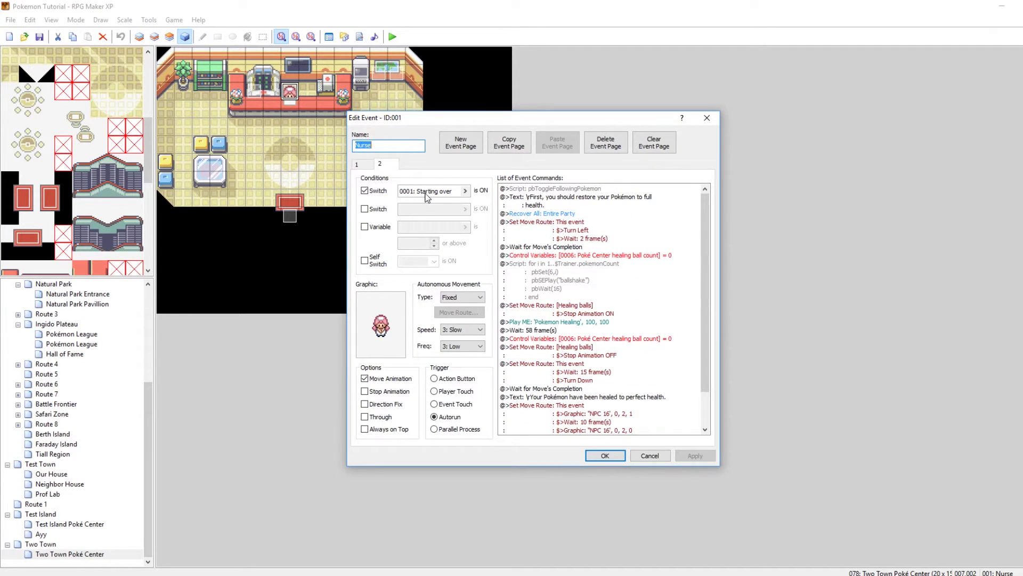
left_click(527, 189)
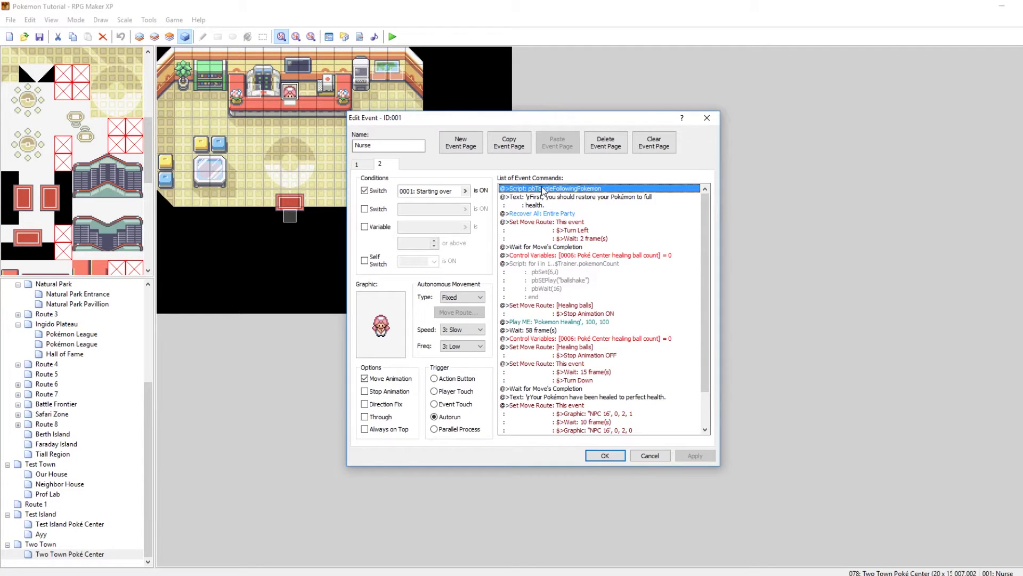
right_click(569, 193)
left_click(541, 183)
left_click_drag(706, 219, 695, 286)
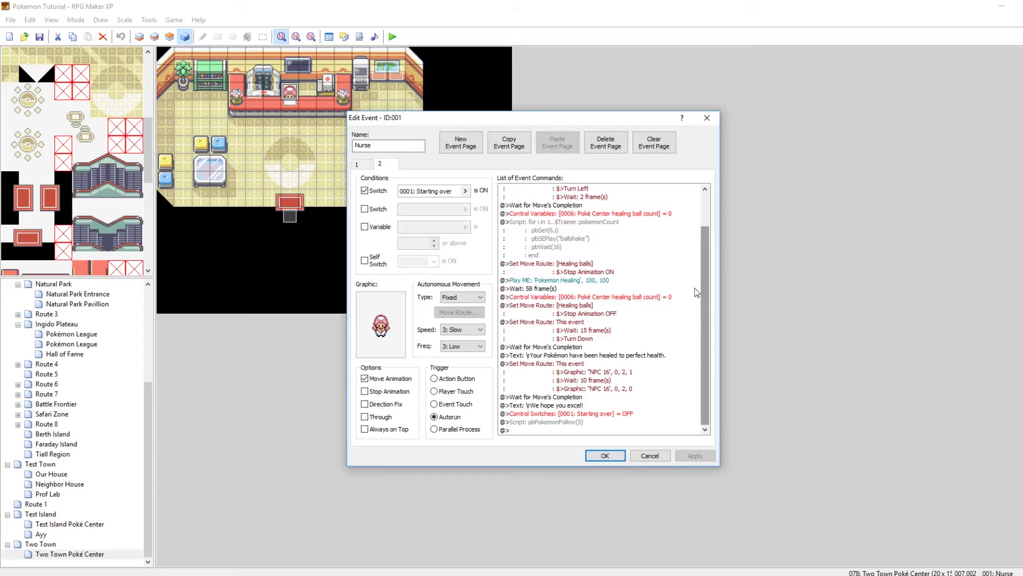
left_click(527, 422)
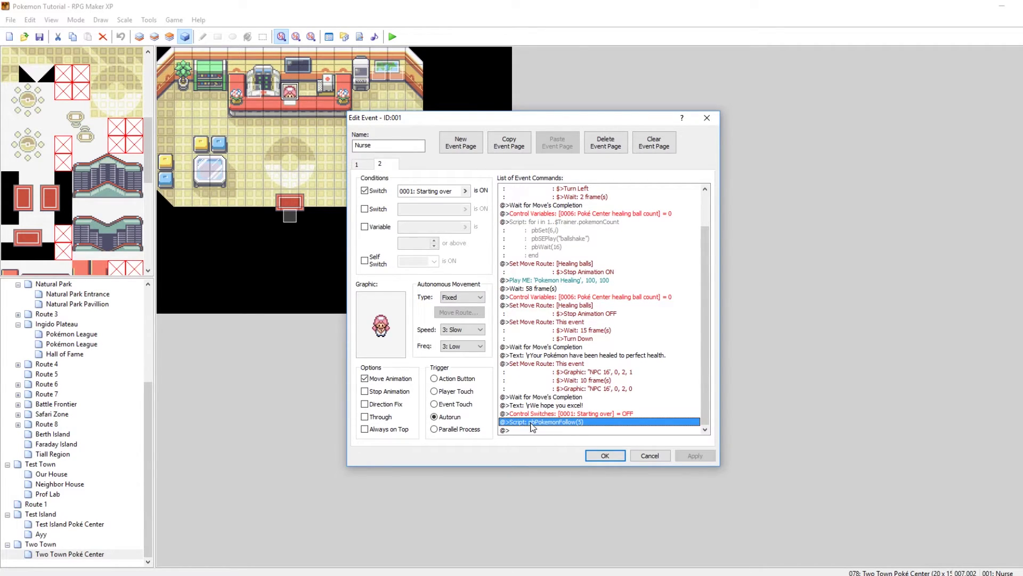
left_click(596, 452)
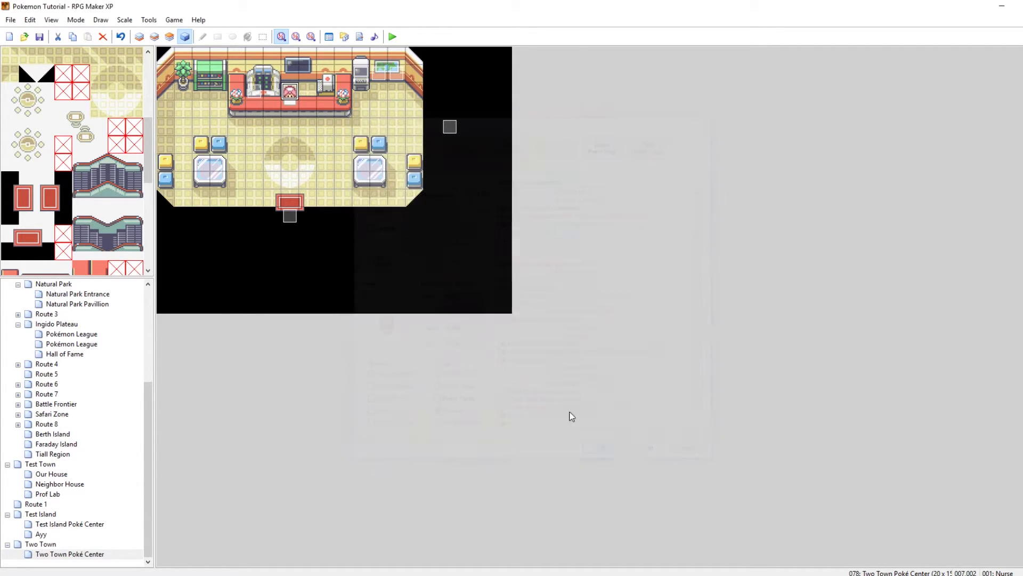
Start a new event (EV005) on the empty spot right of the room and close its editor.
right_click(450, 127)
left_click(469, 133)
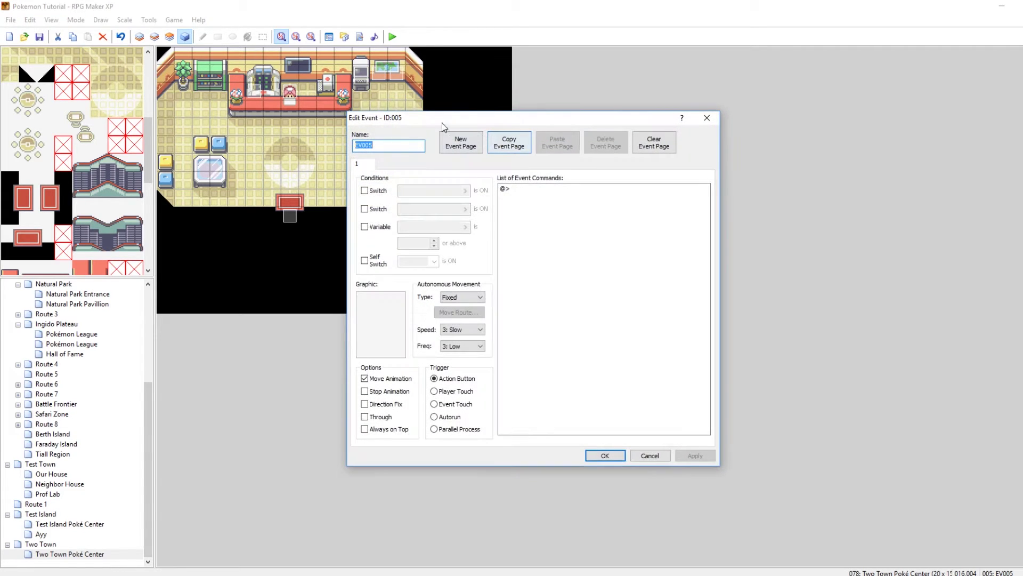
left_click(705, 119)
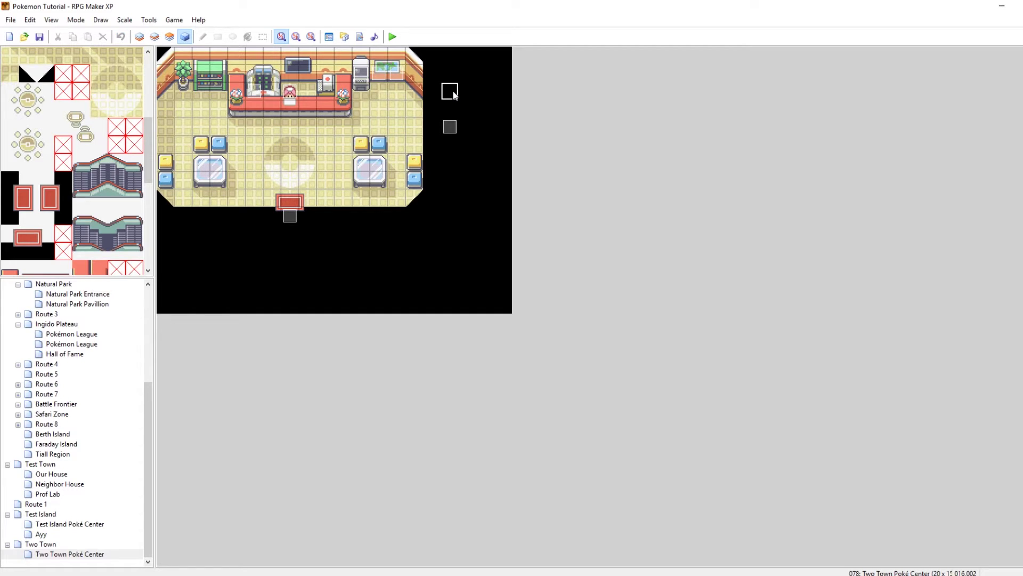
In PField_Field, delete the tail of line 1714's blackout message after "scurried to a Pokémon Center.".
left_click(359, 37)
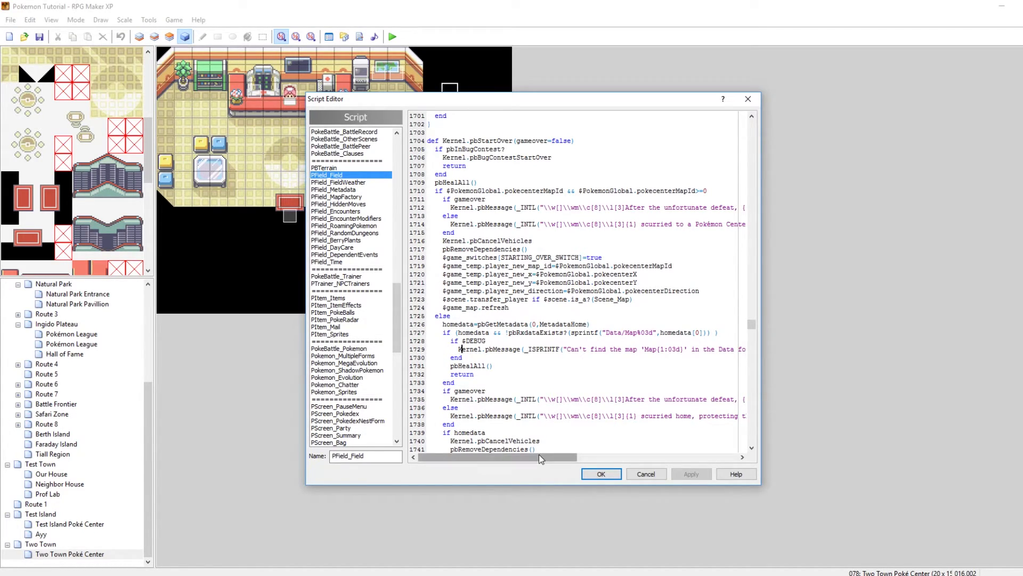
left_click_drag(539, 455, 625, 456)
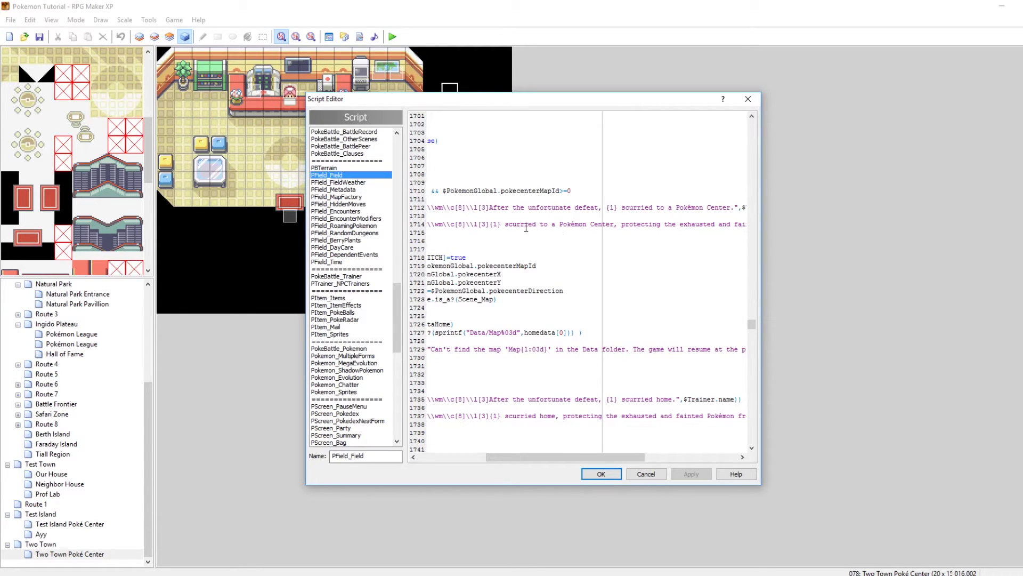
left_click_drag(629, 456, 719, 455)
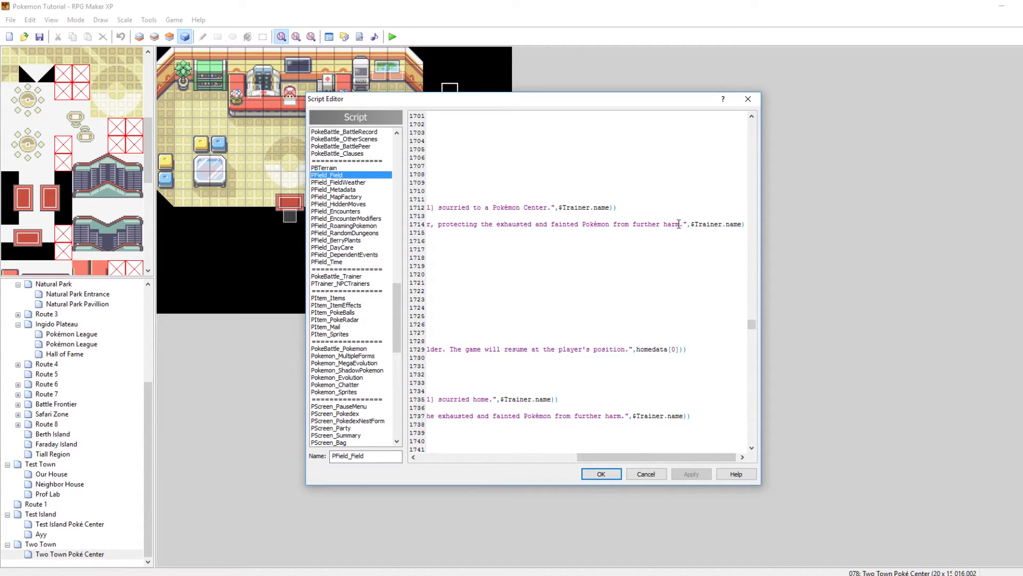
left_click_drag(679, 225, 484, 225)
key("BackSpace")
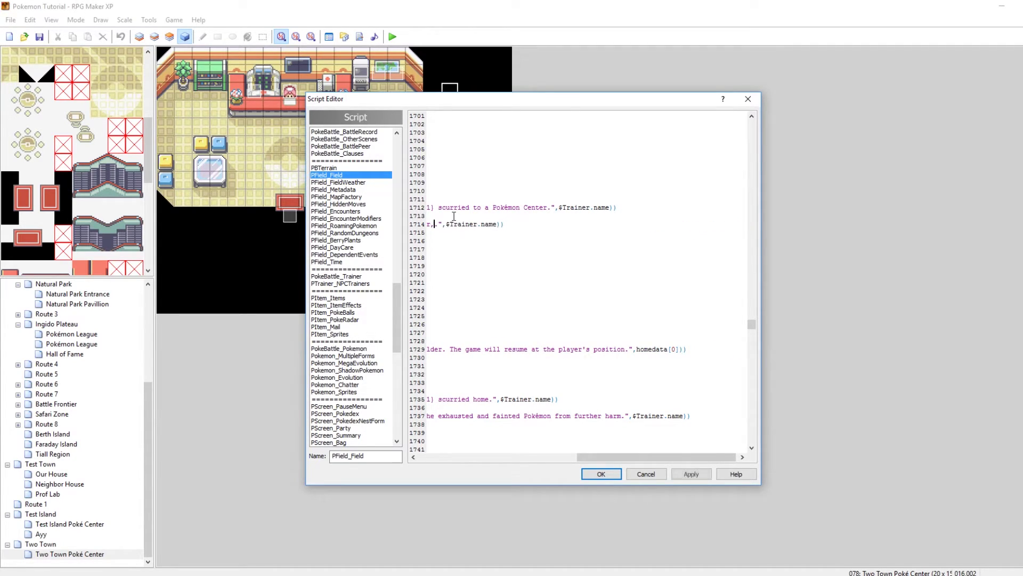
left_click_drag(661, 457, 580, 456)
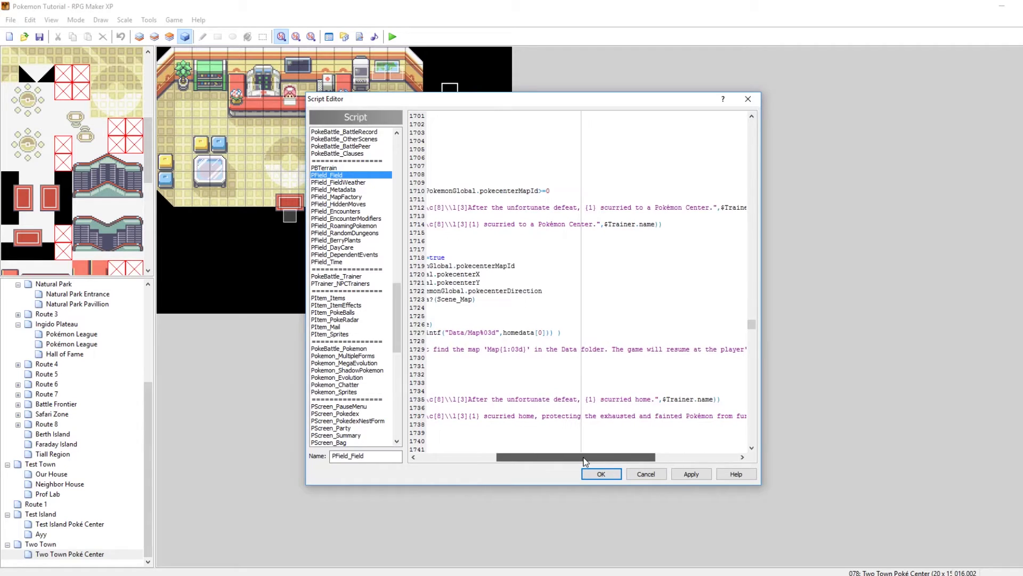
left_click(691, 473)
Keep the script edit, continue the saved game and start the fisherman's trainer battle.
left_click(597, 474)
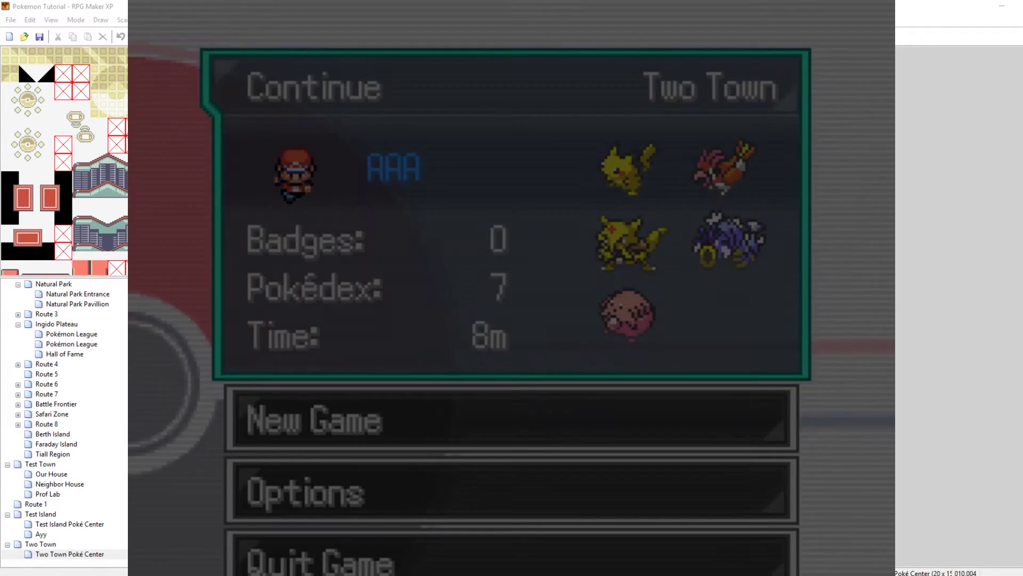
key("Return")
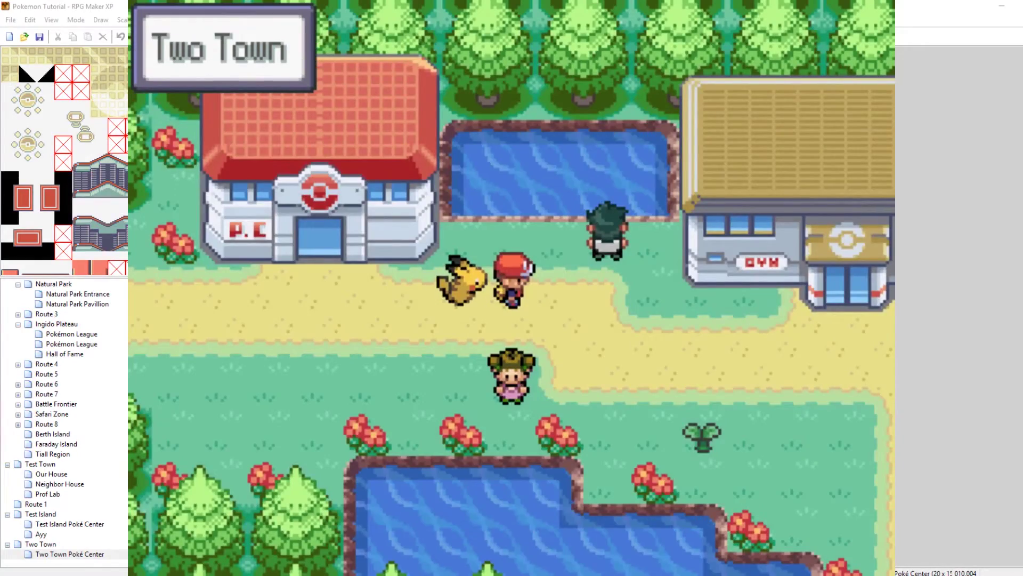
key("Right")
key("Right")
key("Up")
key("Return")
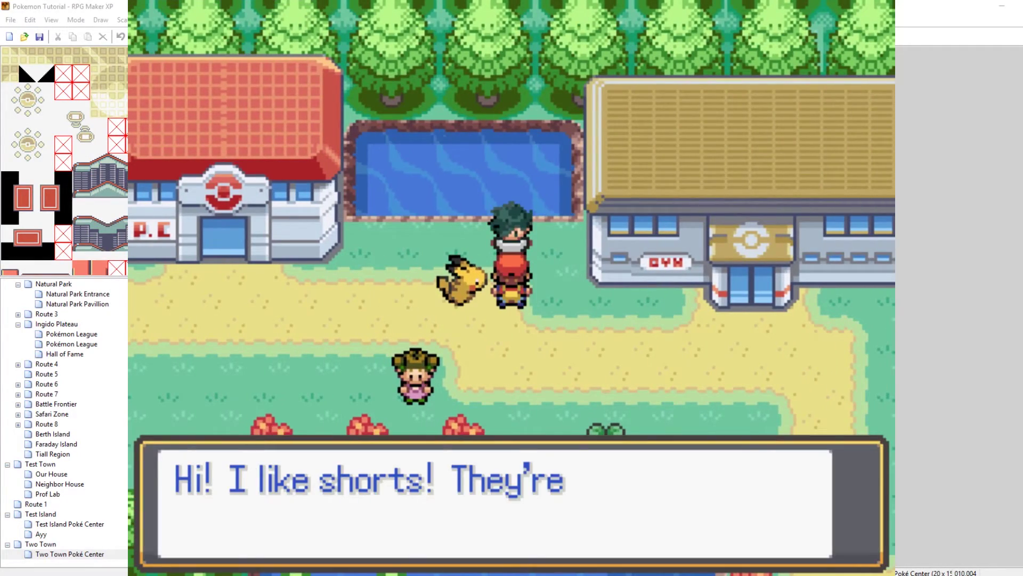
key("Return")
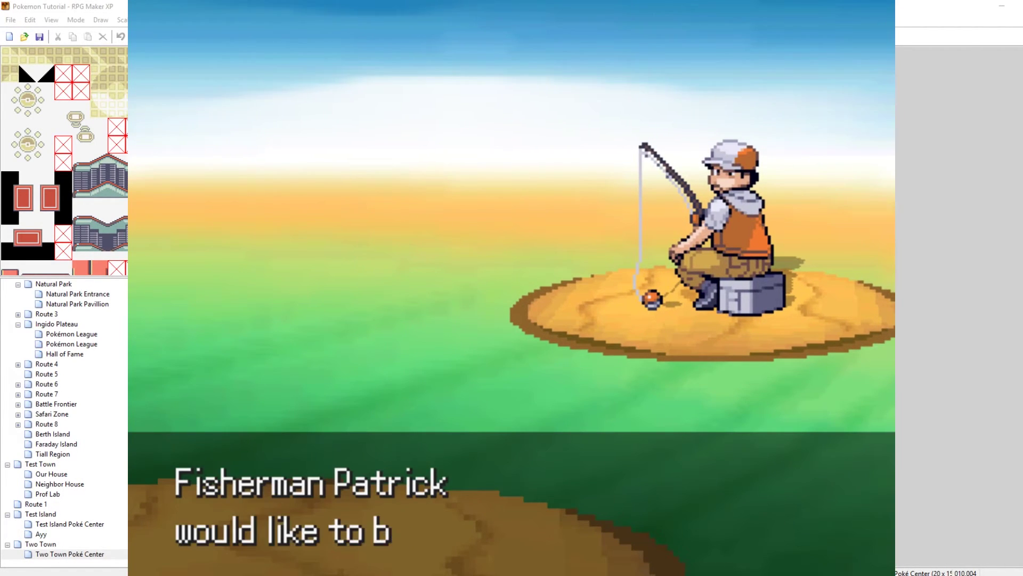
key("Return")
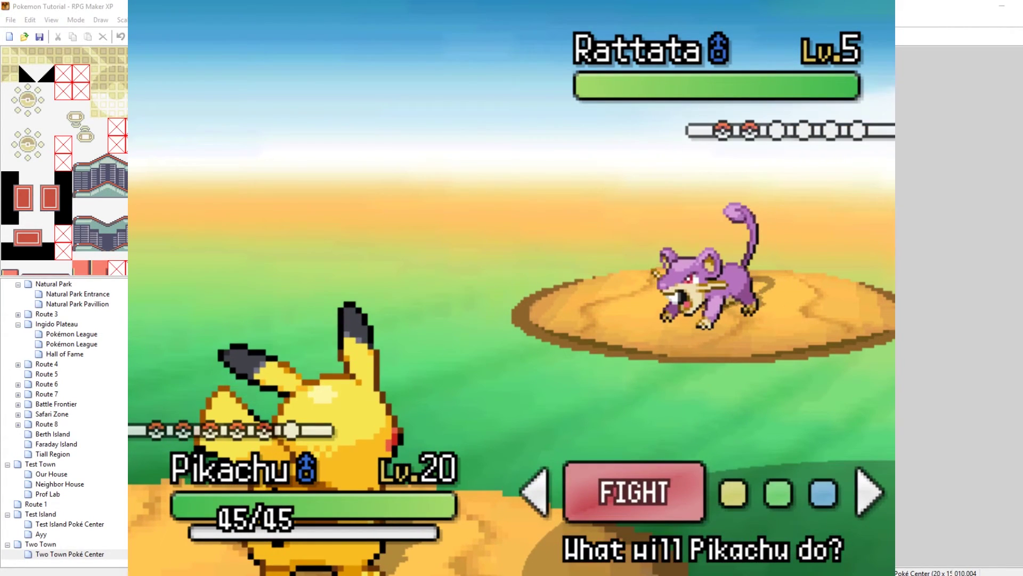
Run from the battle, answer the win prompt, and advance through the defeat messages to the blackout.
key("Left")
key("Return")
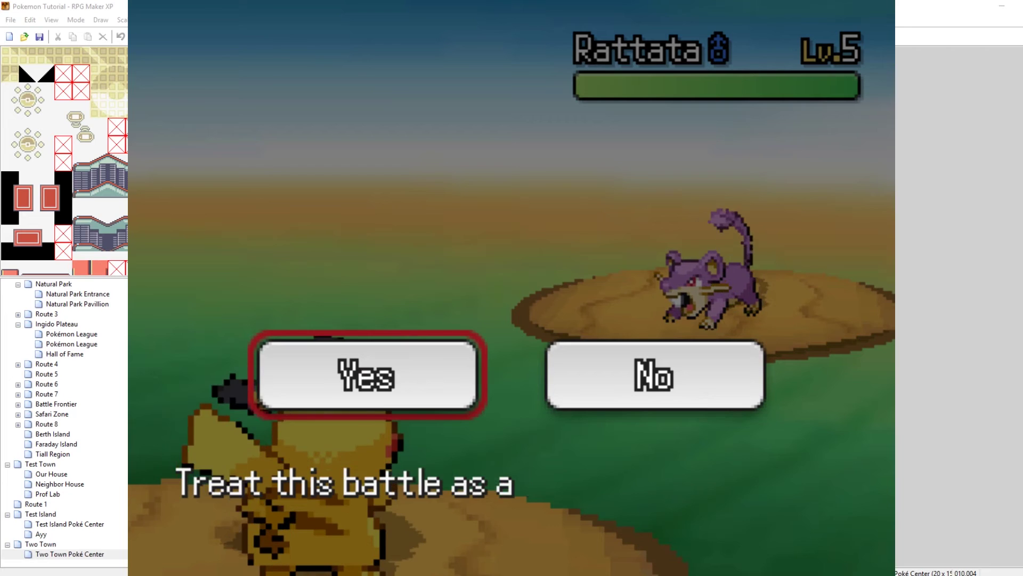
key("Right")
key("Left")
key("Return")
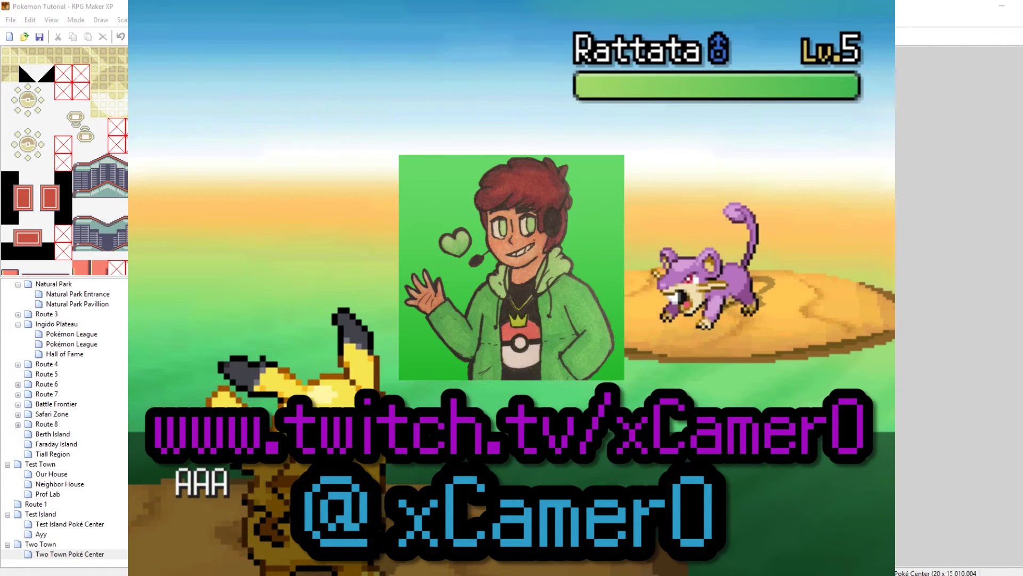
key("Return")
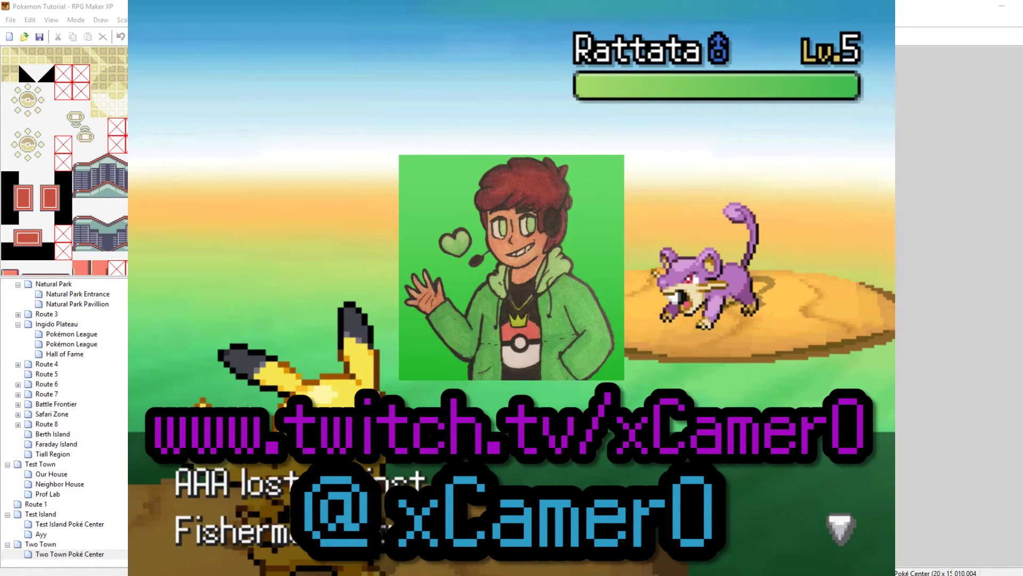
key("Return")
key("Return")
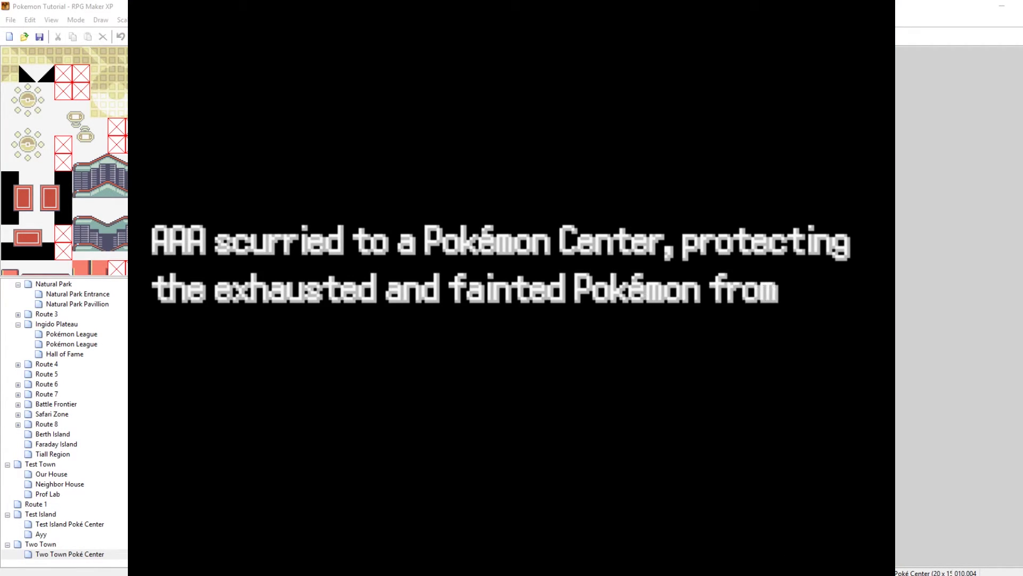
key("Return")
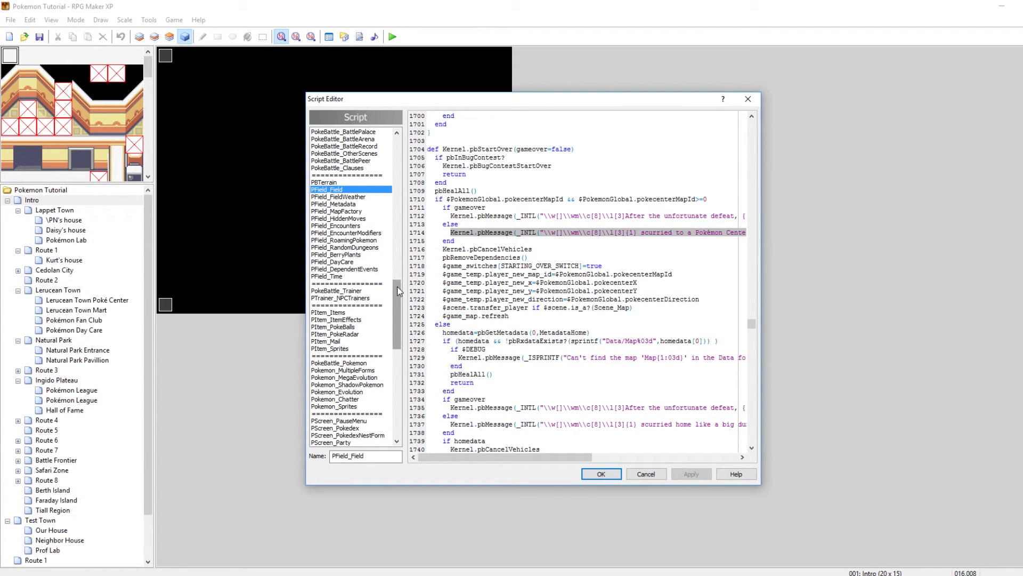
Review the pbStartOver blackout messages in the Follow Pokemon script, then close the Script Editor.
left_click_drag(400, 291, 390, 396)
left_click(334, 372)
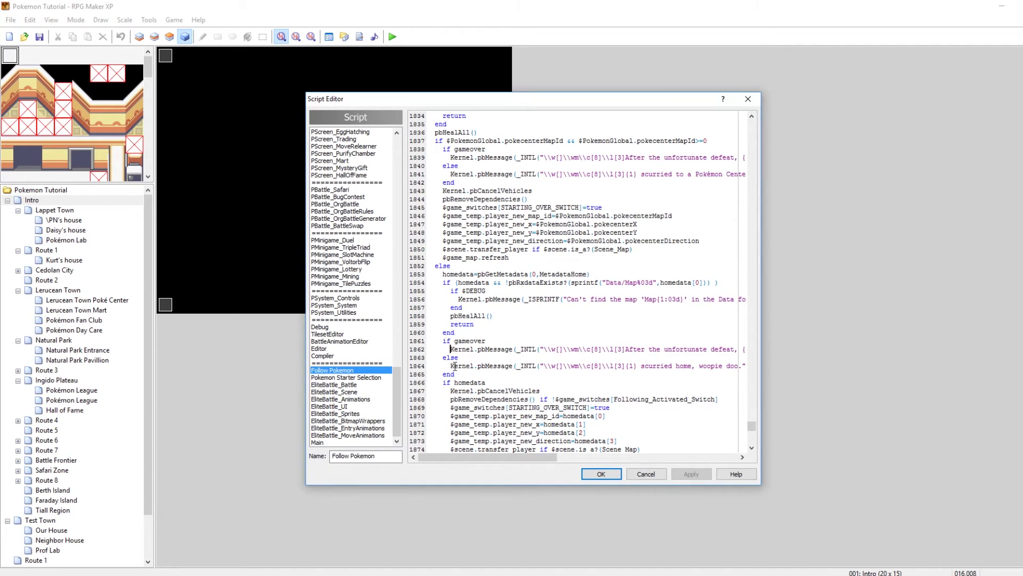
left_click_drag(528, 456, 493, 466)
scroll(585, 171, "right", 3)
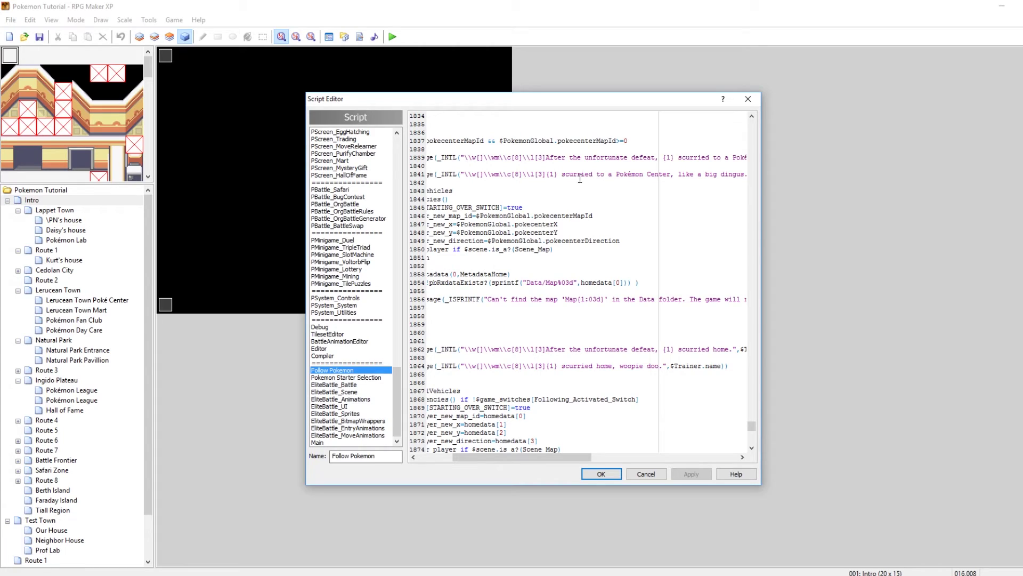
left_click_drag(565, 457, 589, 458)
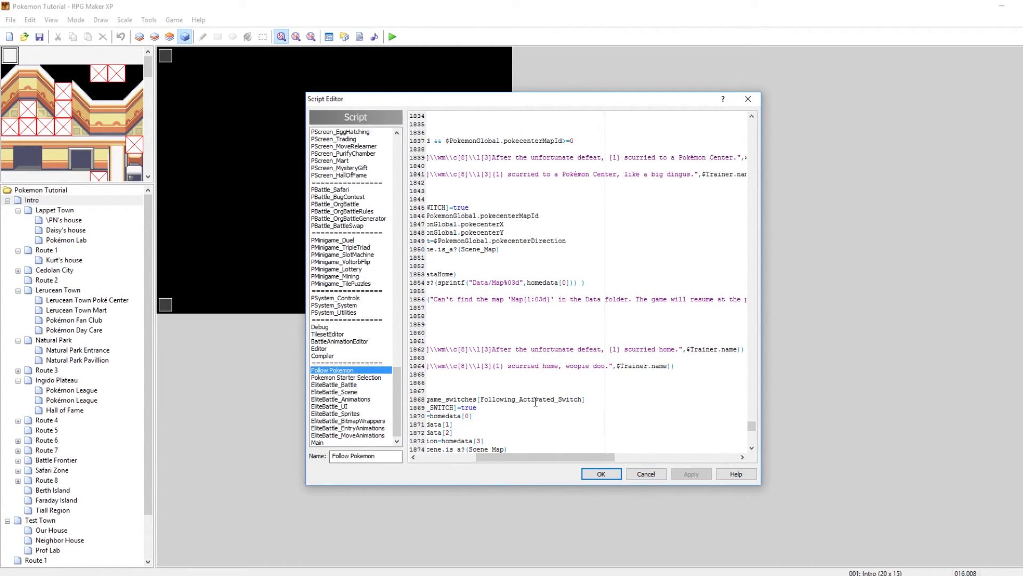
left_click(595, 478)
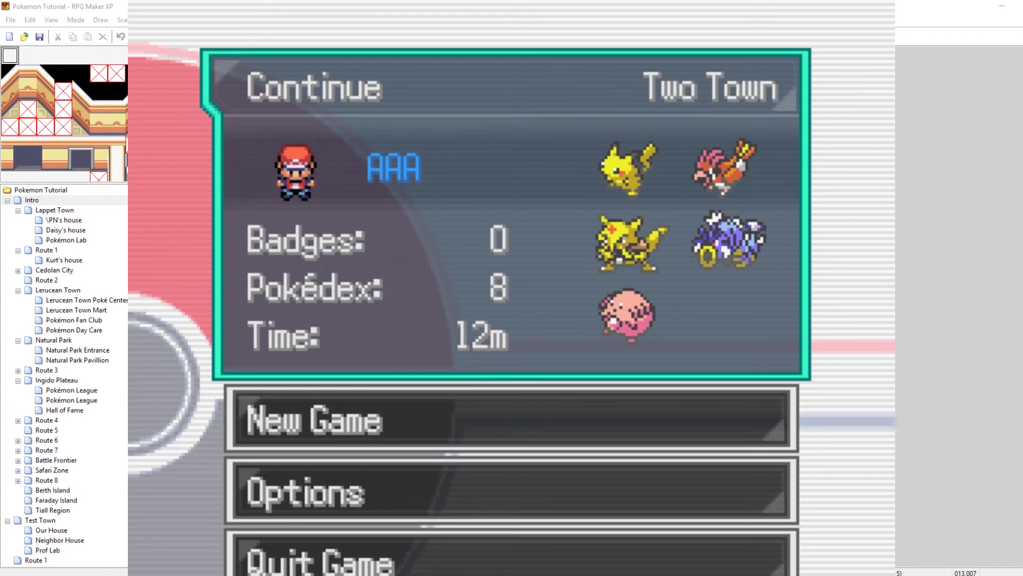
Continue the save and try running from the fisherman battle, past the no-running messages.
key("Return")
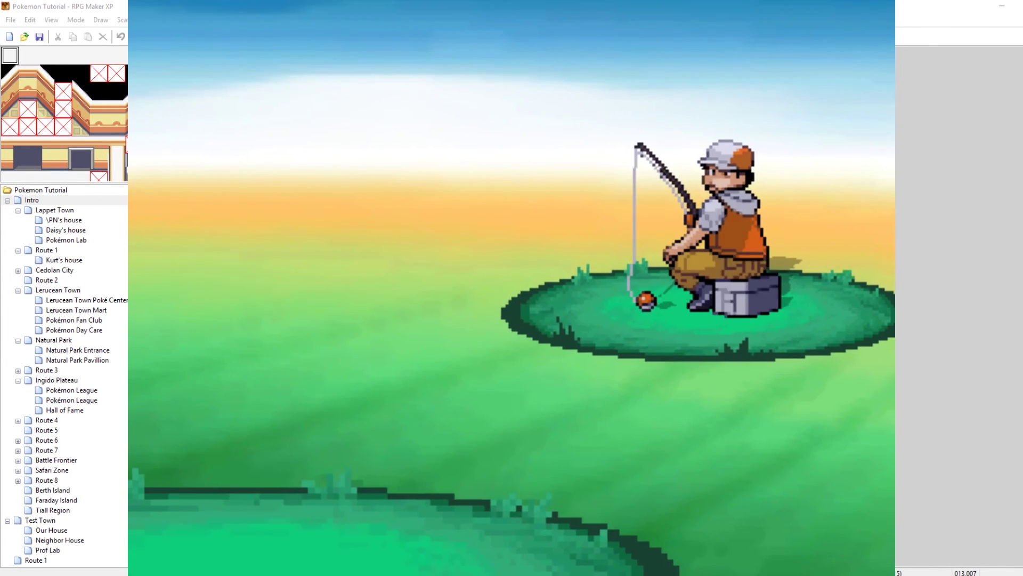
key("Return")
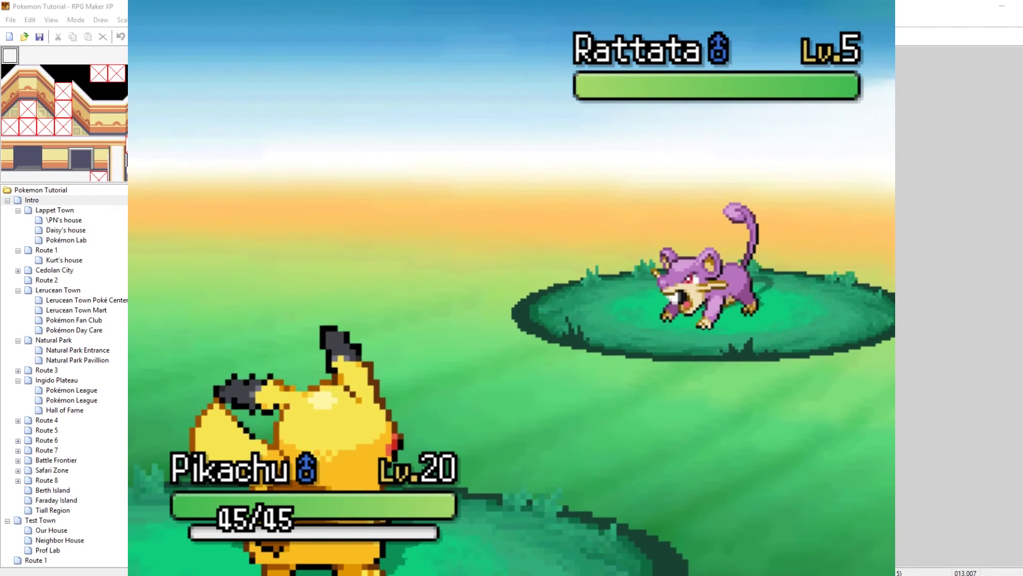
key("Left")
key("Return")
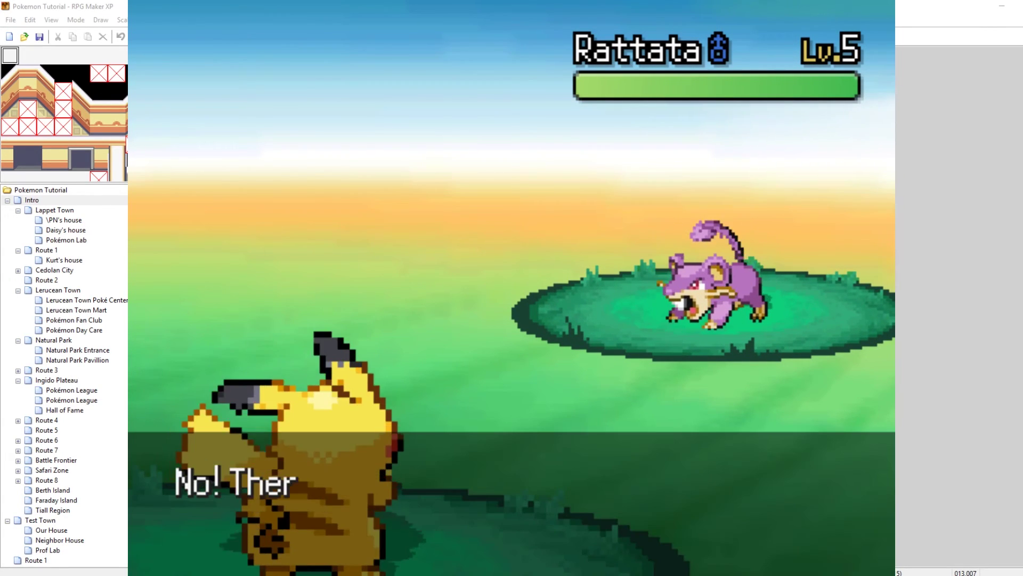
key("Return")
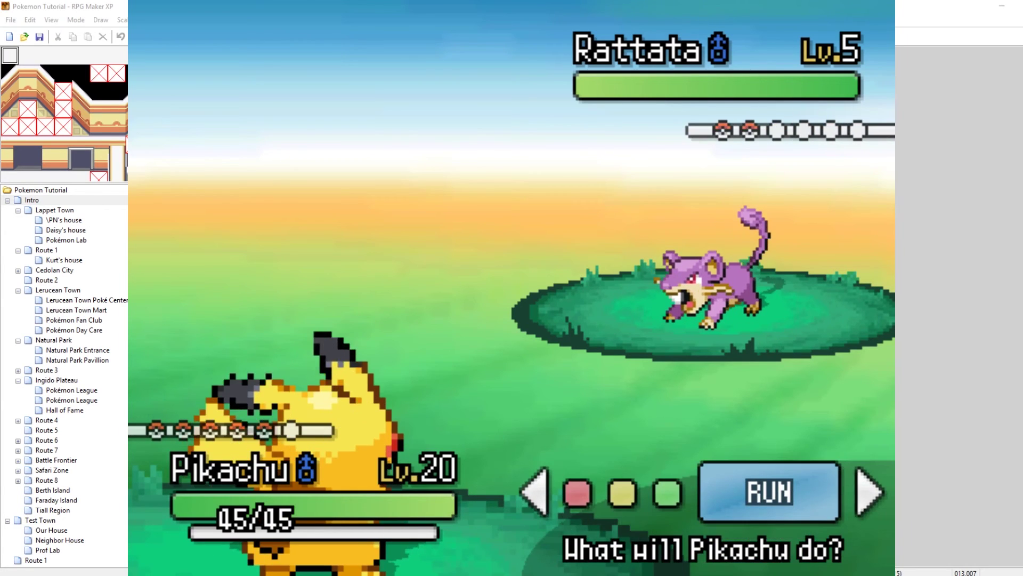
key("Return")
key("Return")
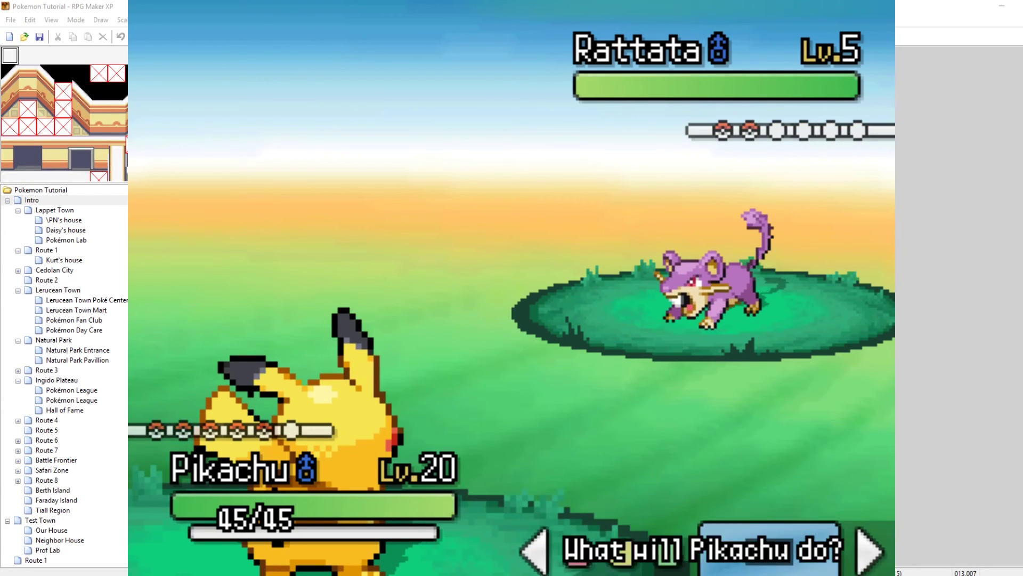
Answer the win prompt and advance to the "like a big dingus" blackout message.
key("Return")
key("Right")
key("Return")
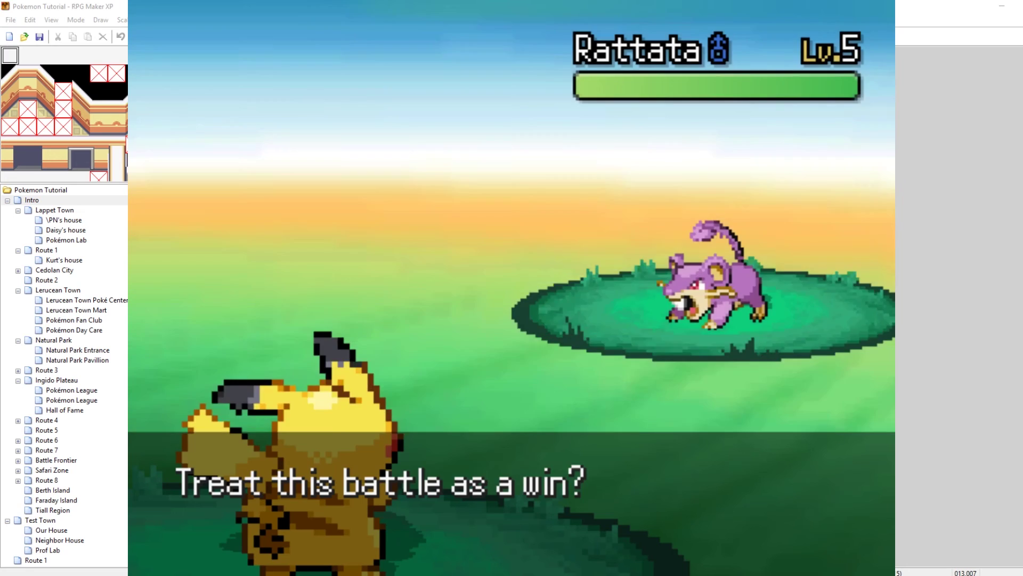
key("Return")
key("Return")
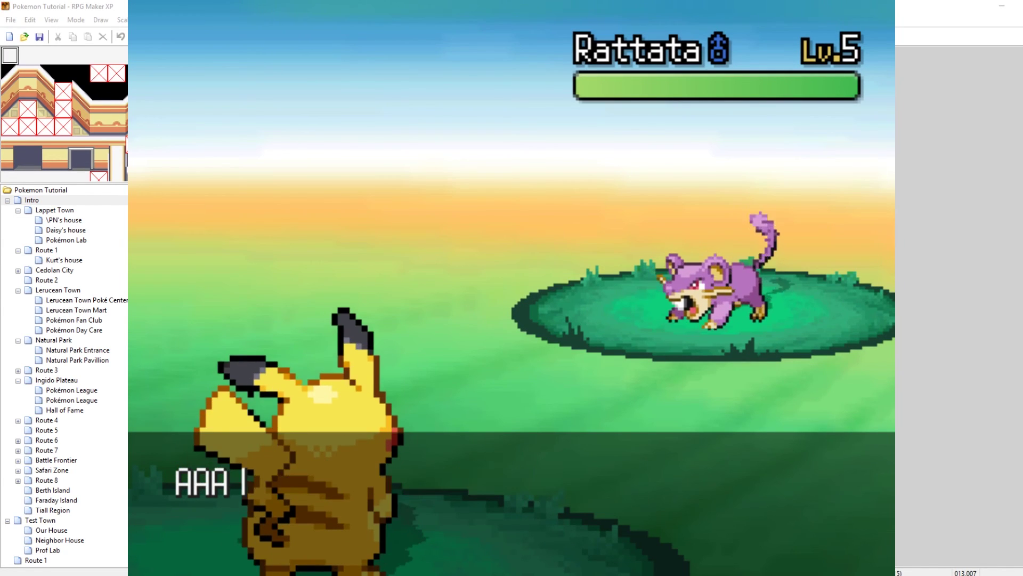
key("Return")
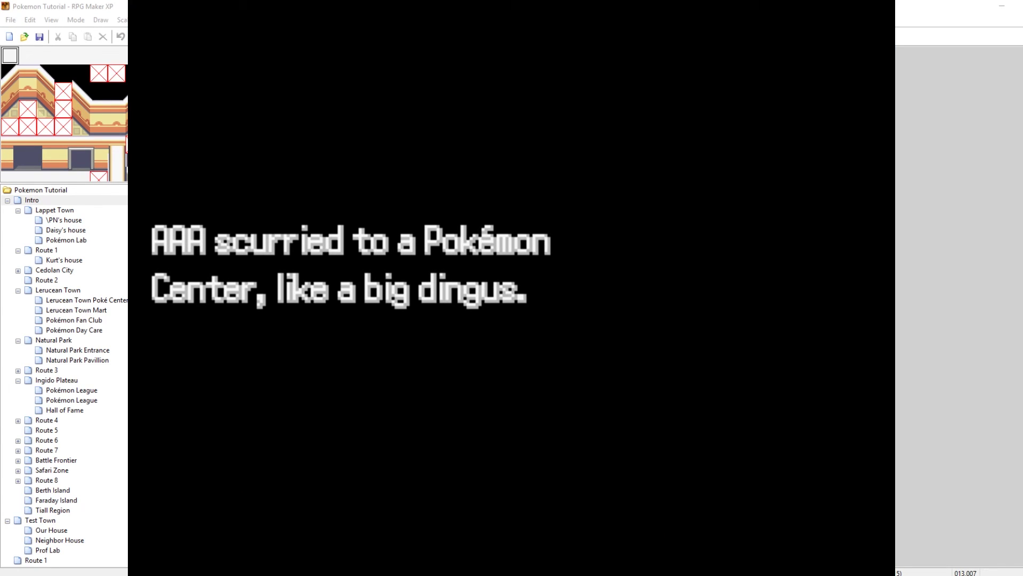
key("Return")
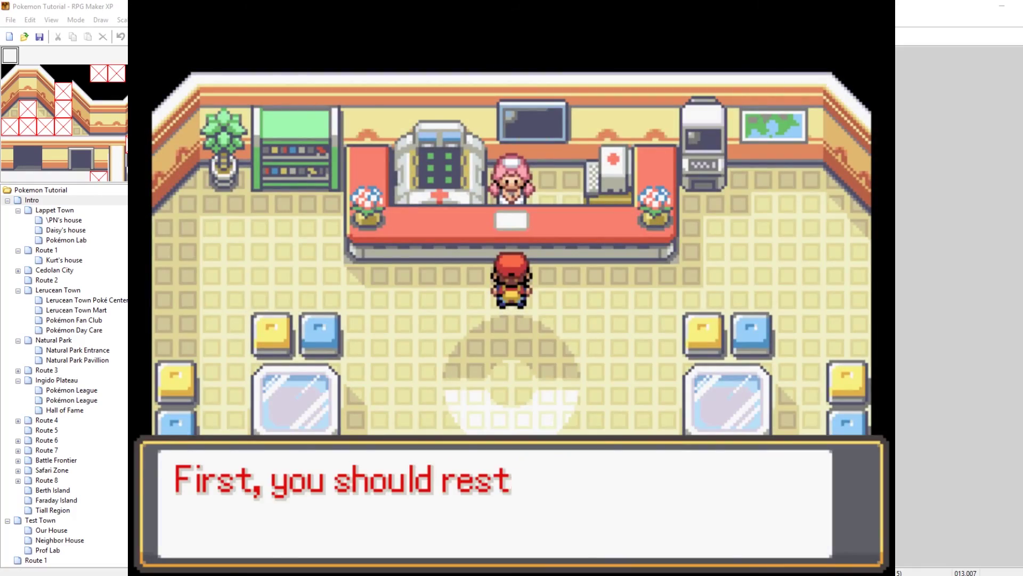